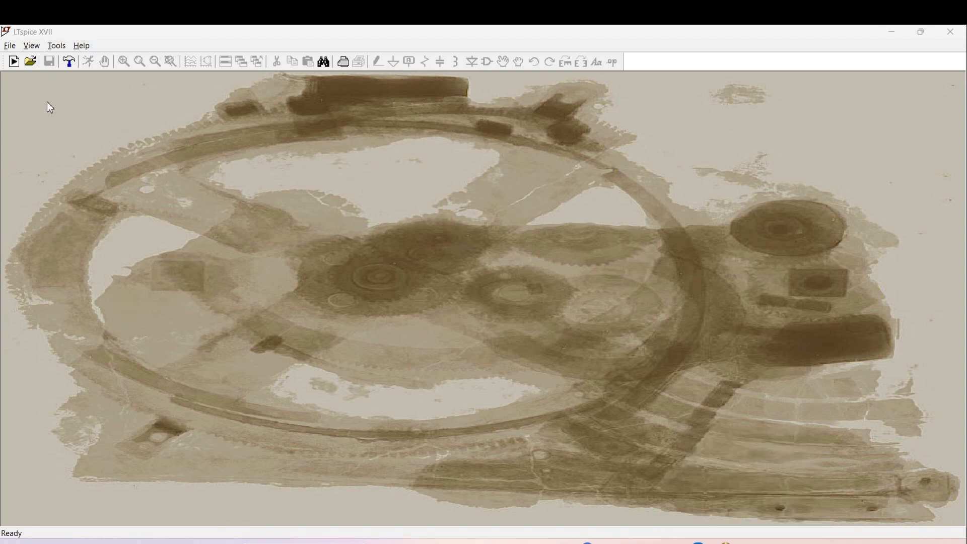
Create a new blank schematic
{"action": "left_click", "coordinate": [10, 45]}
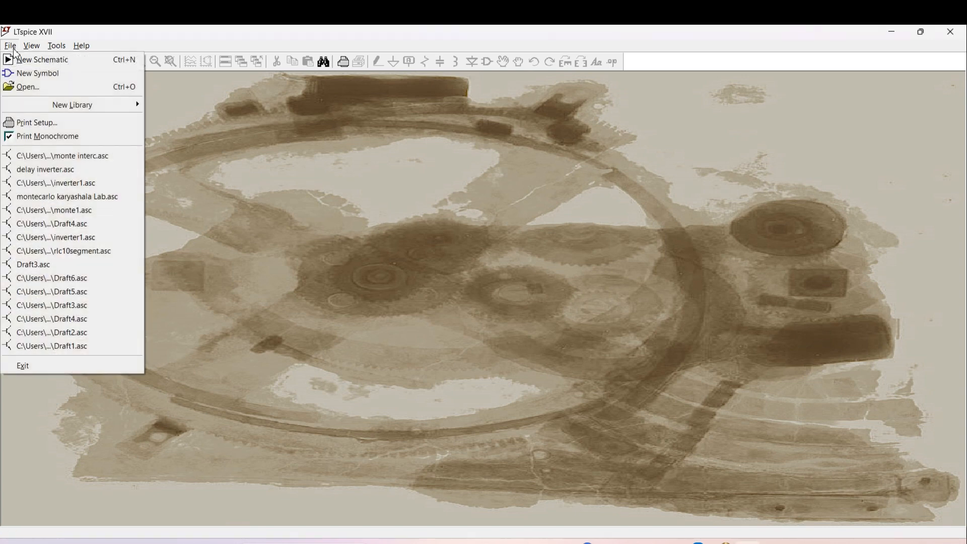
{"action": "left_click", "coordinate": [20, 59]}
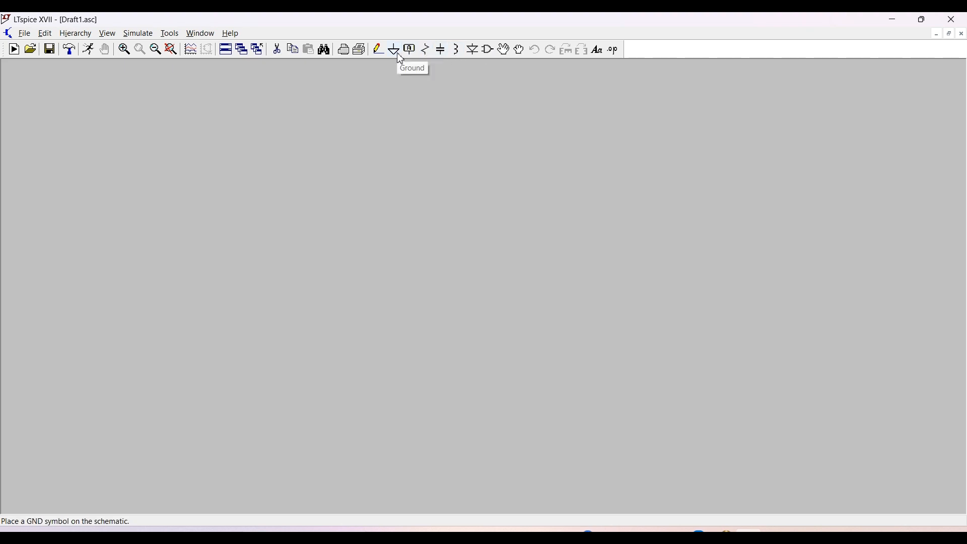
{"action": "left_click", "coordinate": [379, 49]}
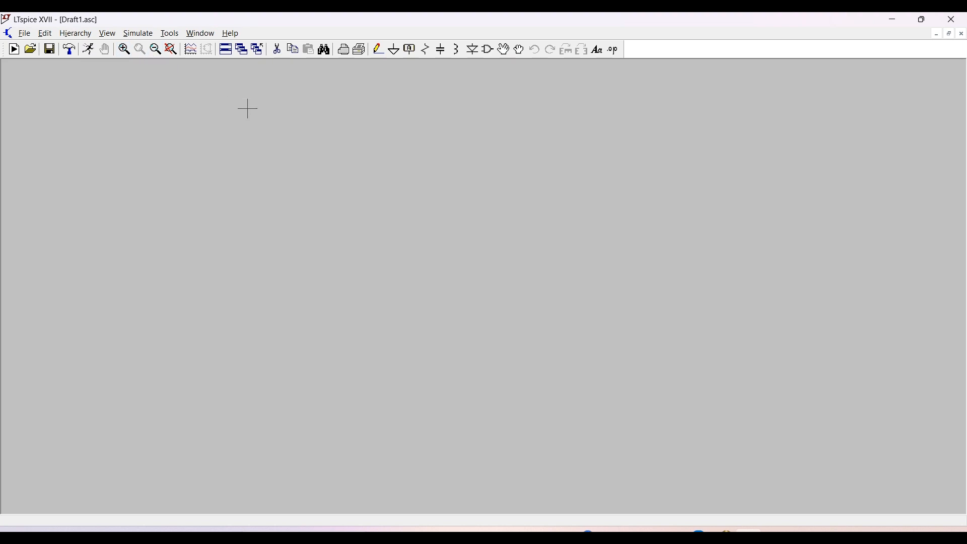
Place a diode in the upper middle of the schematic, rotated horizontally with its cathode facing right
{"action": "left_click", "coordinate": [489, 51]}
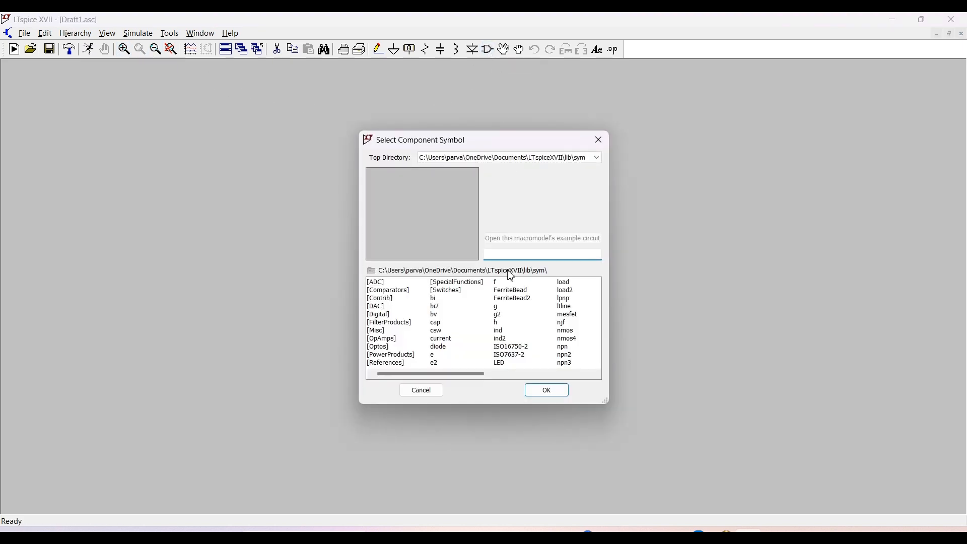
{"action": "type", "text": "dio"}
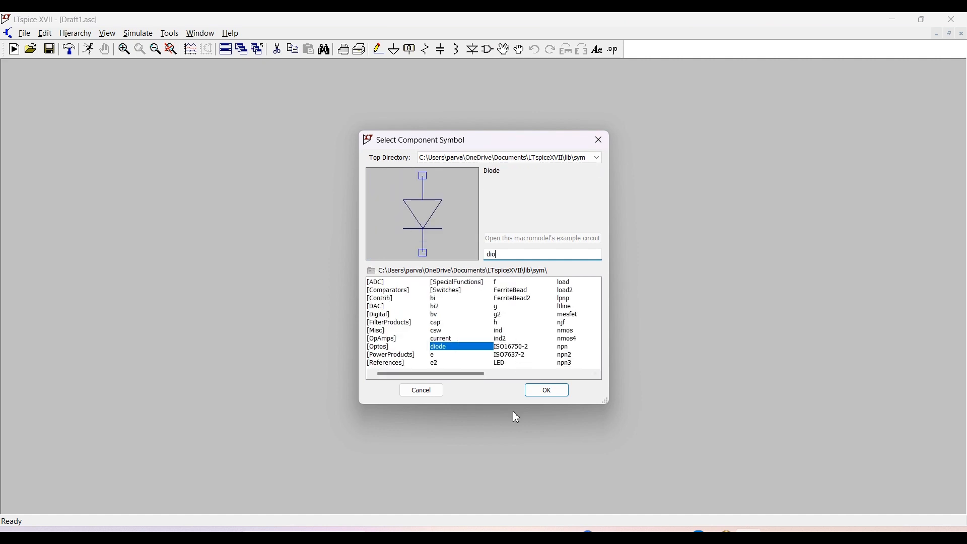
{"action": "left_click", "coordinate": [547, 391]}
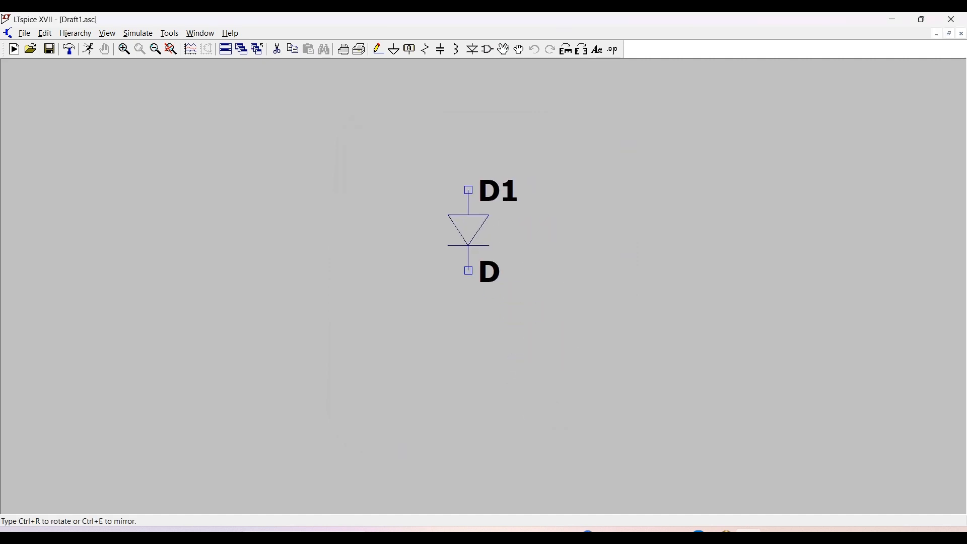
{"action": "key", "text": "ctrl+r"}
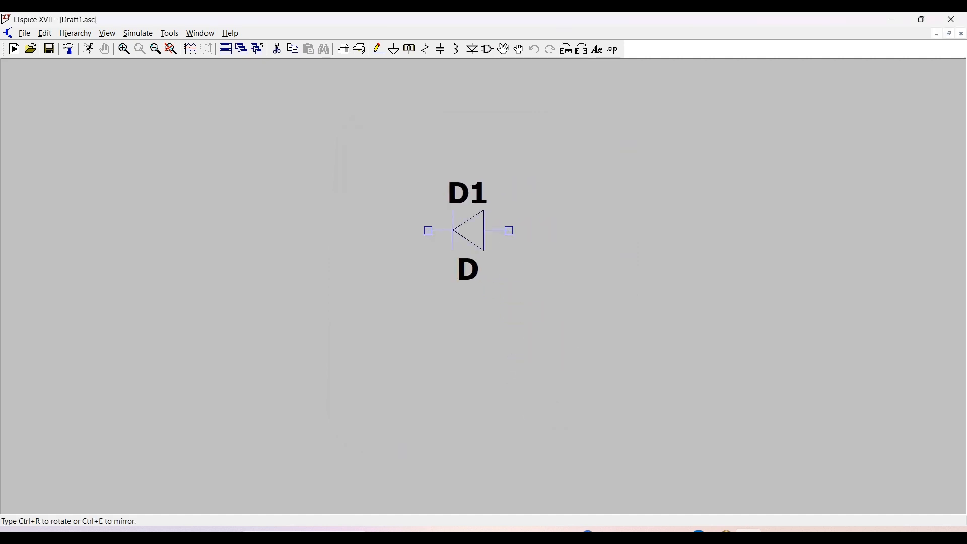
{"action": "key", "text": "ctrl+r"}
{"action": "key", "text": "ctrl+r"}
{"action": "left_click", "coordinate": [489, 210]}
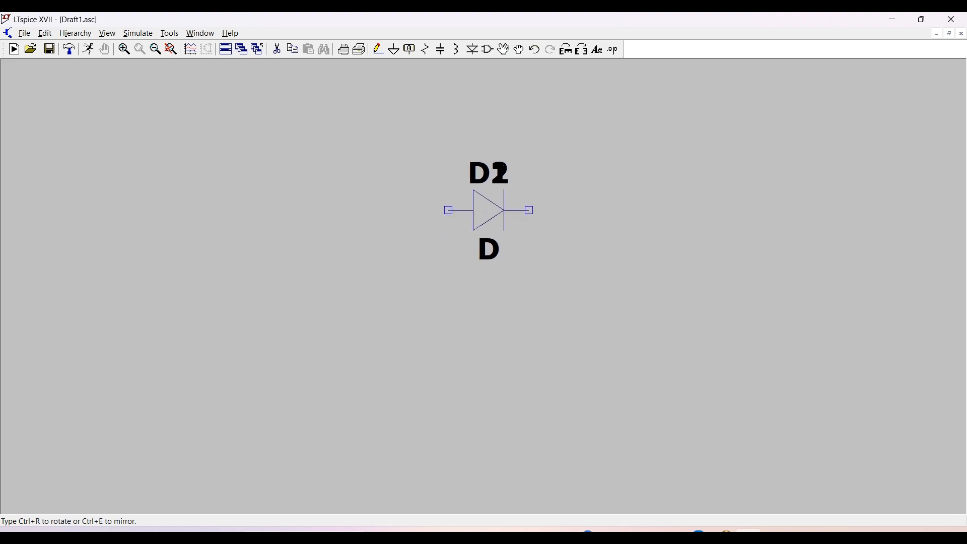
{"action": "key", "text": "Escape"}
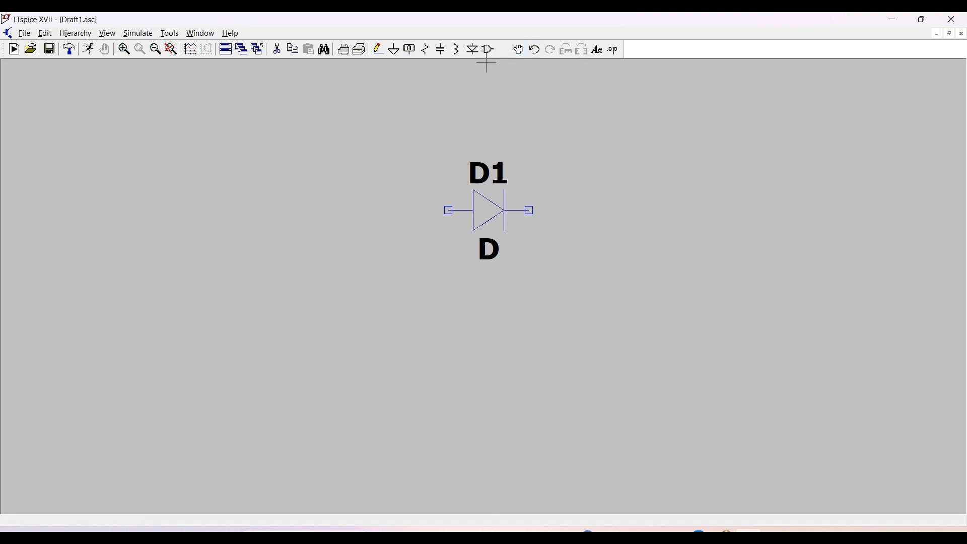
Place a vertical resistor to the right of the diode and slightly below it
{"action": "left_click", "coordinate": [425, 49]}
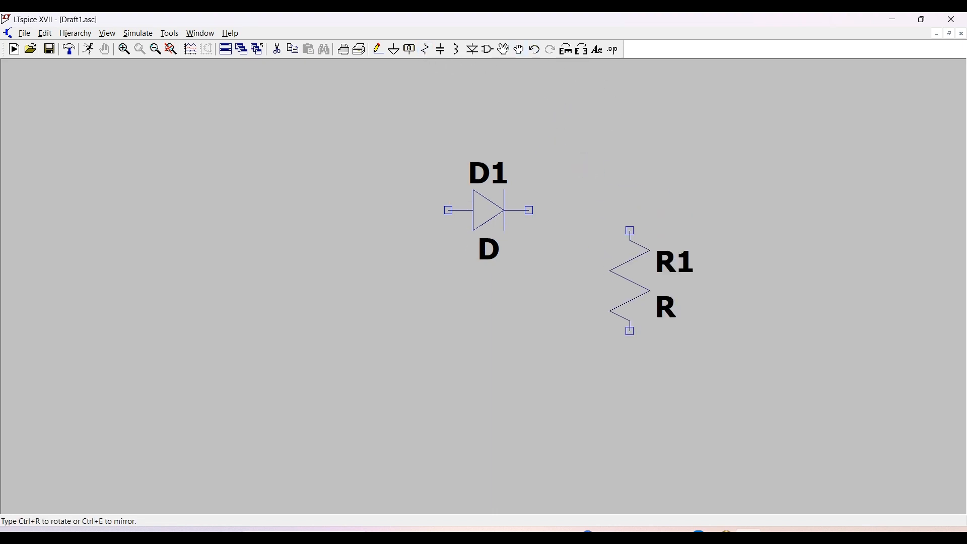
{"action": "left_click", "coordinate": [610, 231]}
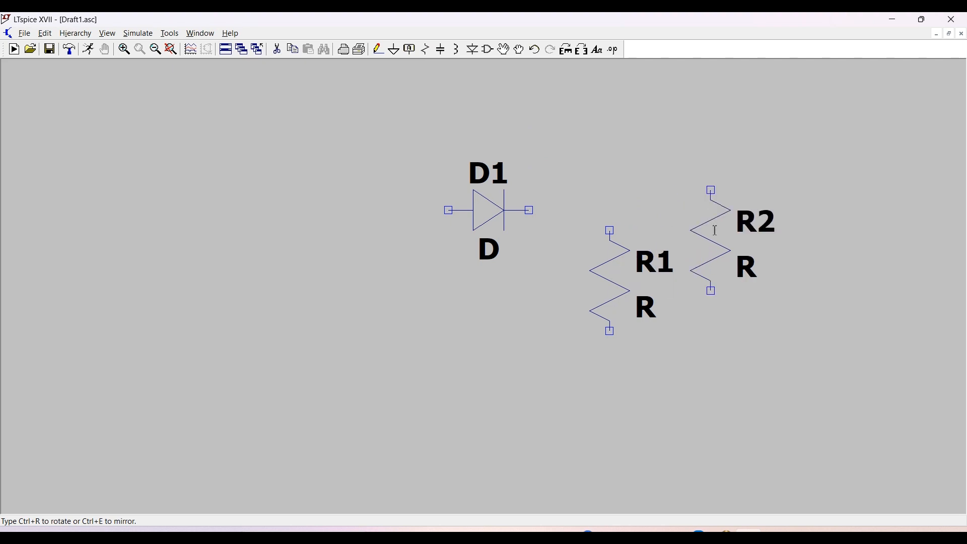
{"action": "key", "text": "Escape"}
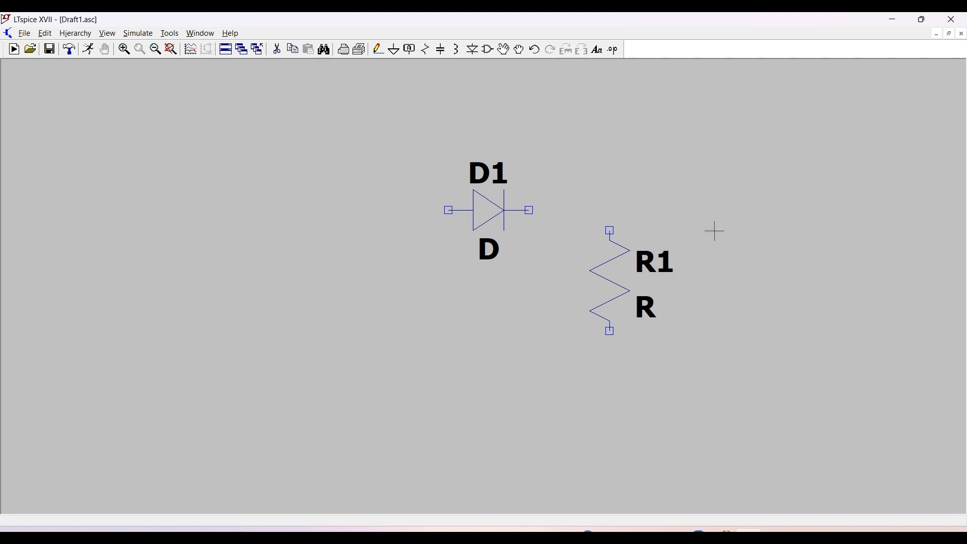
Place a voltage source to the left of the diode and slightly below it, with its positive terminal up
{"action": "left_click", "coordinate": [490, 52]}
{"action": "type", "text": "vol"}
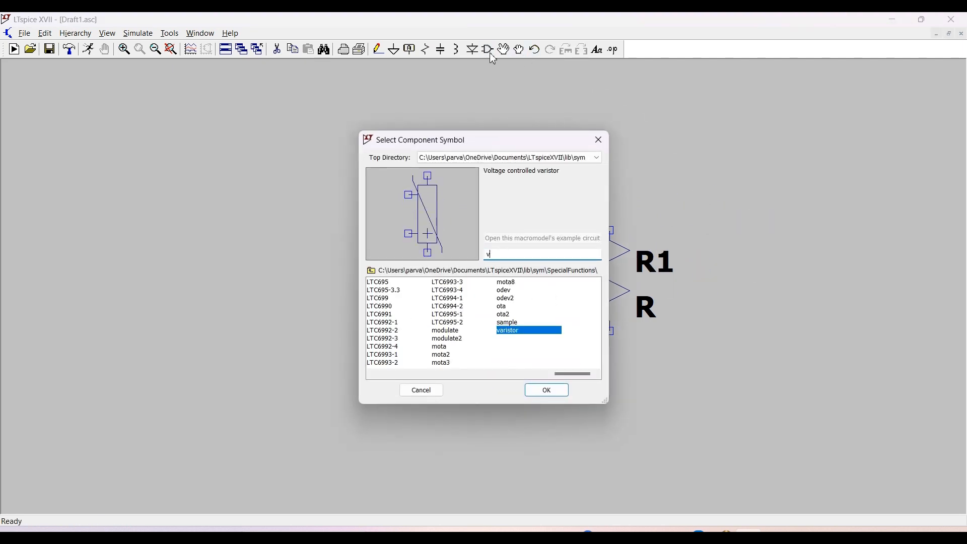
{"action": "left_click", "coordinate": [547, 390]}
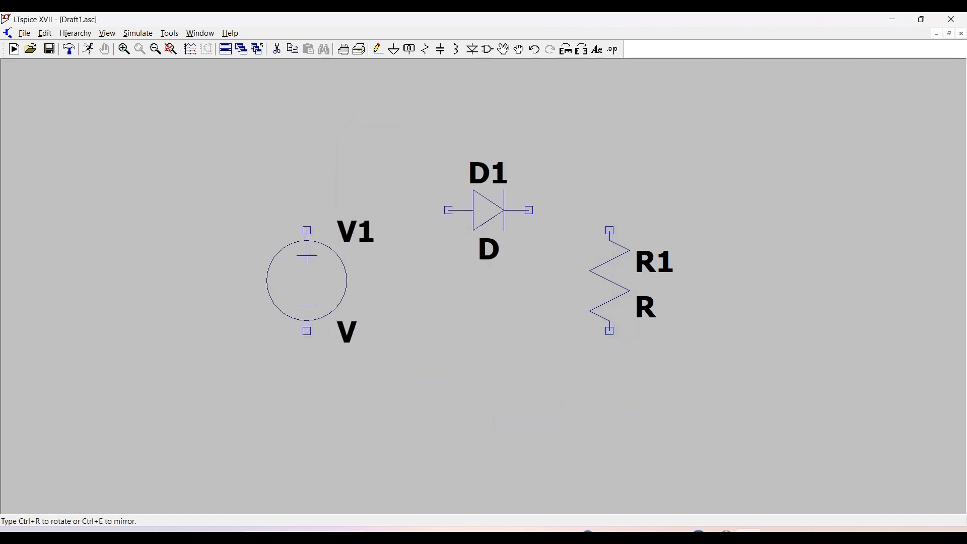
{"action": "left_click", "coordinate": [307, 301]}
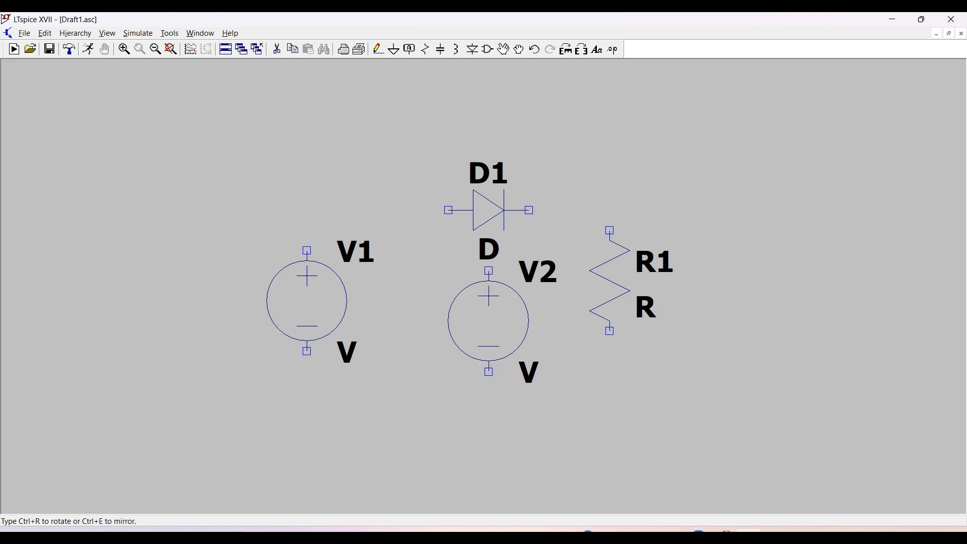
{"action": "key", "text": "Escape"}
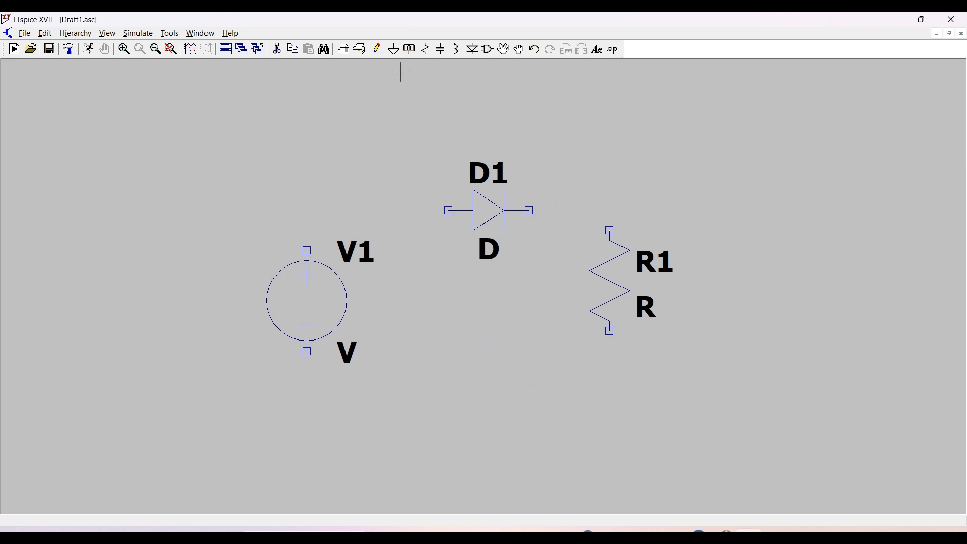
Place a ground symbol centred below the diode, lower than the source and the resistor
{"action": "left_click", "coordinate": [398, 55]}
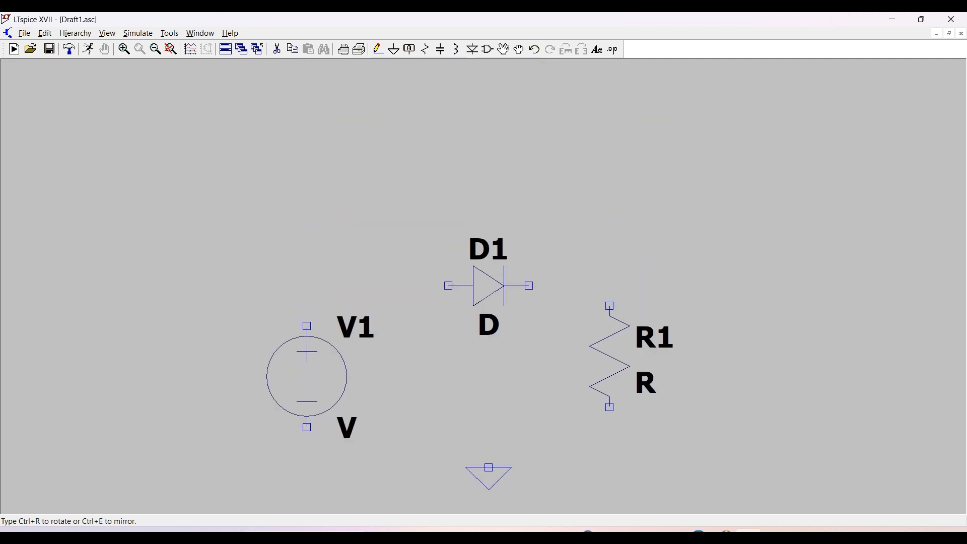
{"action": "left_click", "coordinate": [489, 467]}
{"action": "key", "text": "Escape"}
Wire the voltage source's positive terminal to the diode's anode and its negative terminal to ground
{"action": "left_click", "coordinate": [379, 49]}
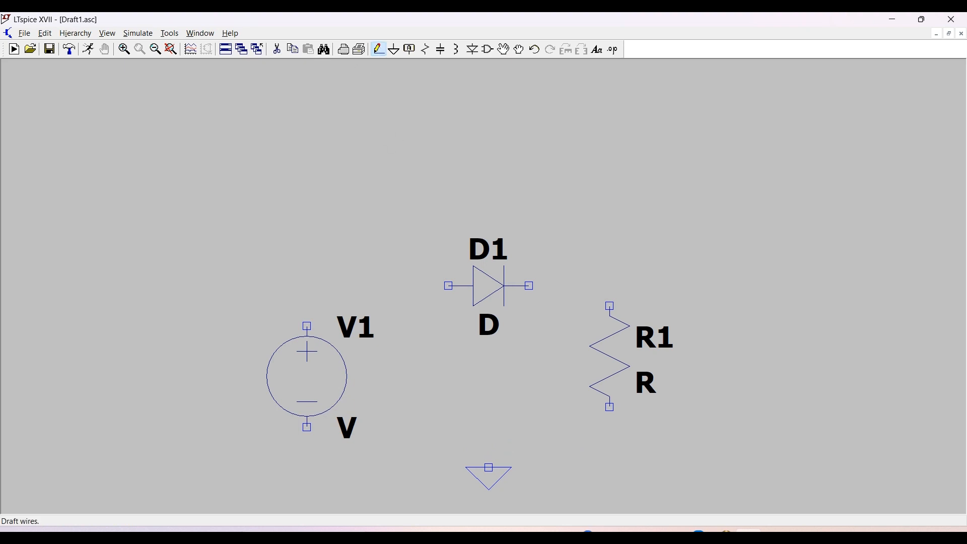
{"action": "left_click", "coordinate": [449, 286]}
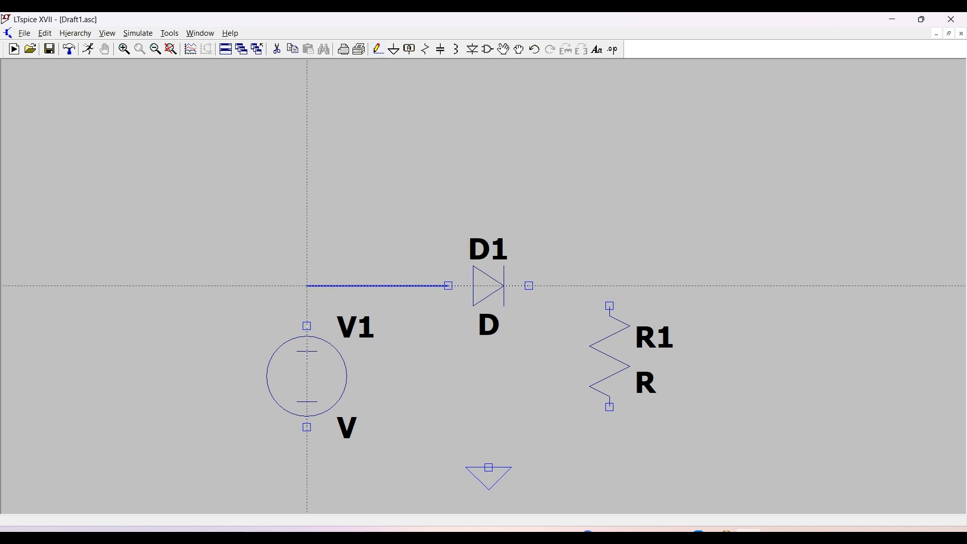
{"action": "left_click", "coordinate": [307, 326]}
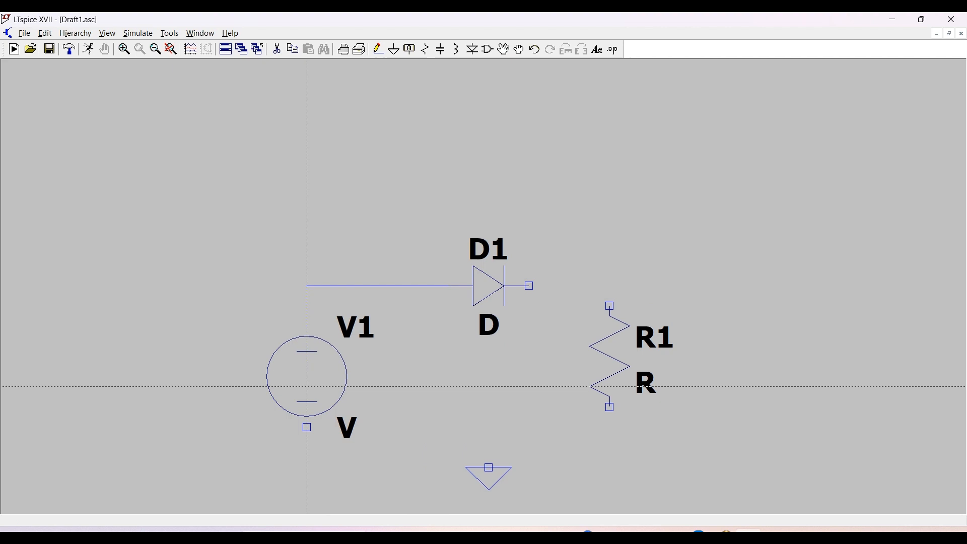
{"action": "left_click", "coordinate": [307, 427]}
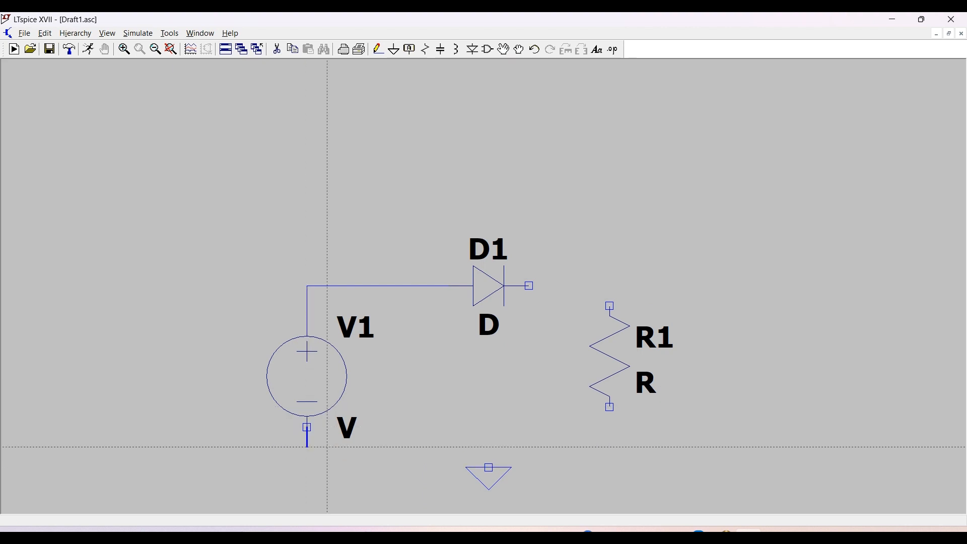
{"action": "left_click", "coordinate": [327, 447]}
{"action": "left_click", "coordinate": [489, 447]}
{"action": "left_click", "coordinate": [489, 468]}
Wire the resistor's lower end to the ground node and its upper end to the diode's cathode
{"action": "left_click", "coordinate": [610, 407]}
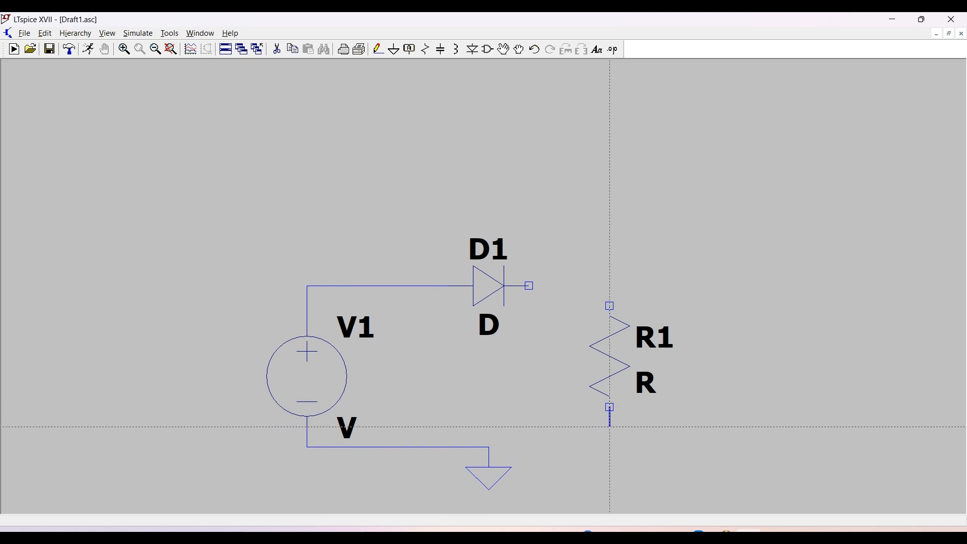
{"action": "left_click", "coordinate": [610, 447]}
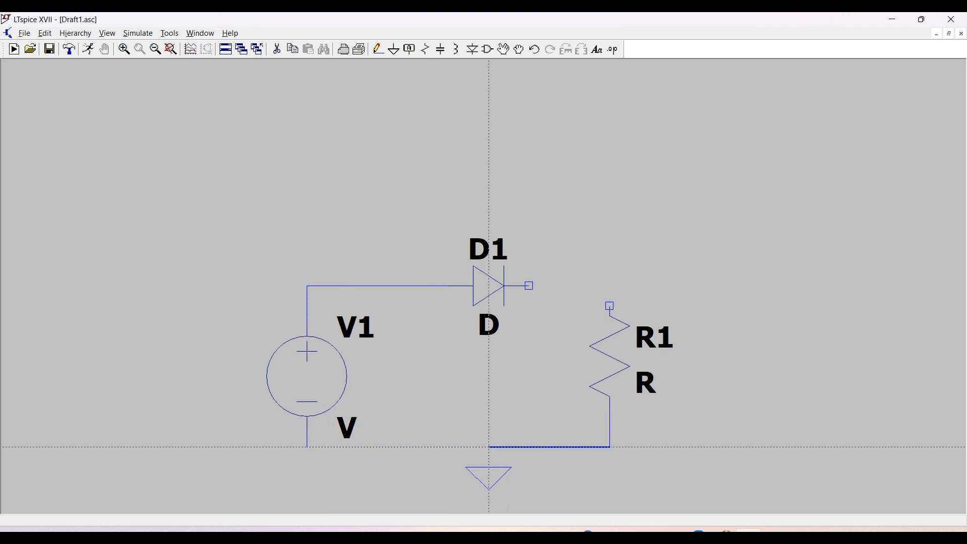
{"action": "left_click", "coordinate": [489, 447]}
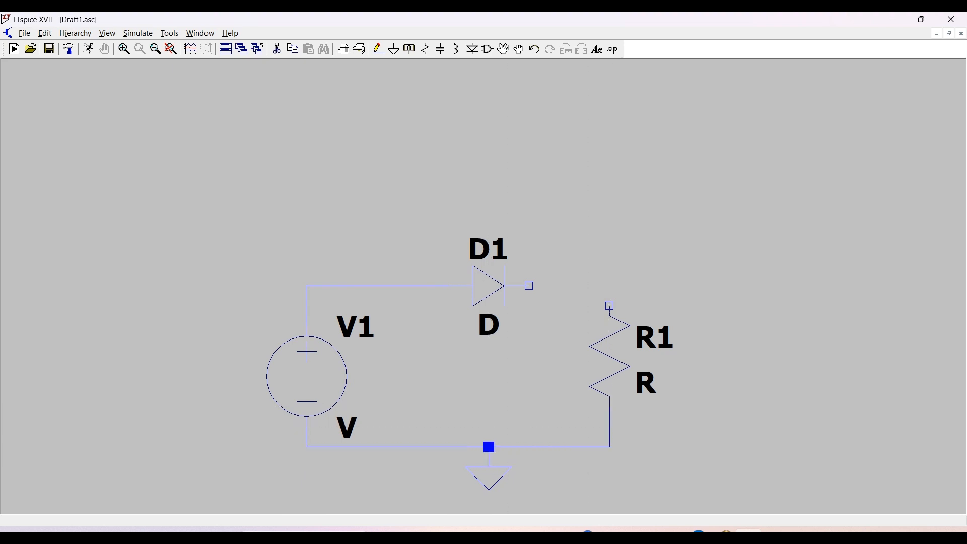
{"action": "left_click", "coordinate": [609, 306]}
{"action": "left_click", "coordinate": [610, 285]}
{"action": "left_click", "coordinate": [529, 285]}
{"action": "key", "text": "Escape"}
{"action": "key", "text": "Escape"}
Assign the 1N4148 silicon diode model to the diode
{"action": "right_click", "coordinate": [487, 285]}
{"action": "left_click", "coordinate": [537, 248]}
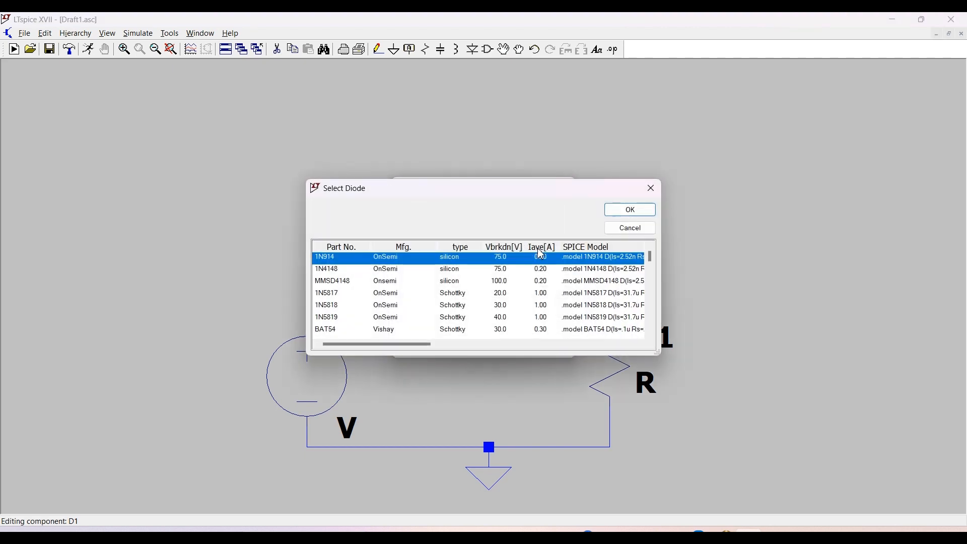
{"action": "left_click", "coordinate": [360, 272]}
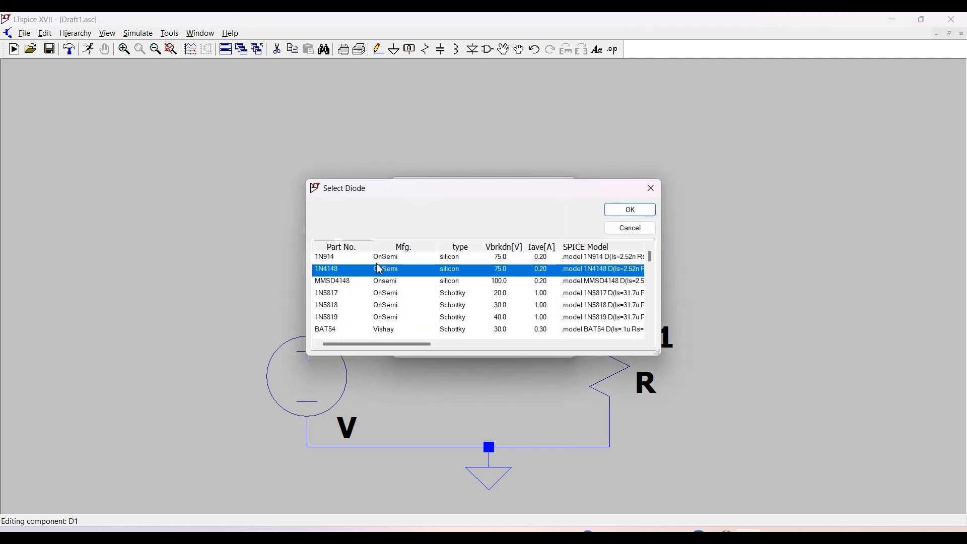
{"action": "left_click", "coordinate": [644, 211]}
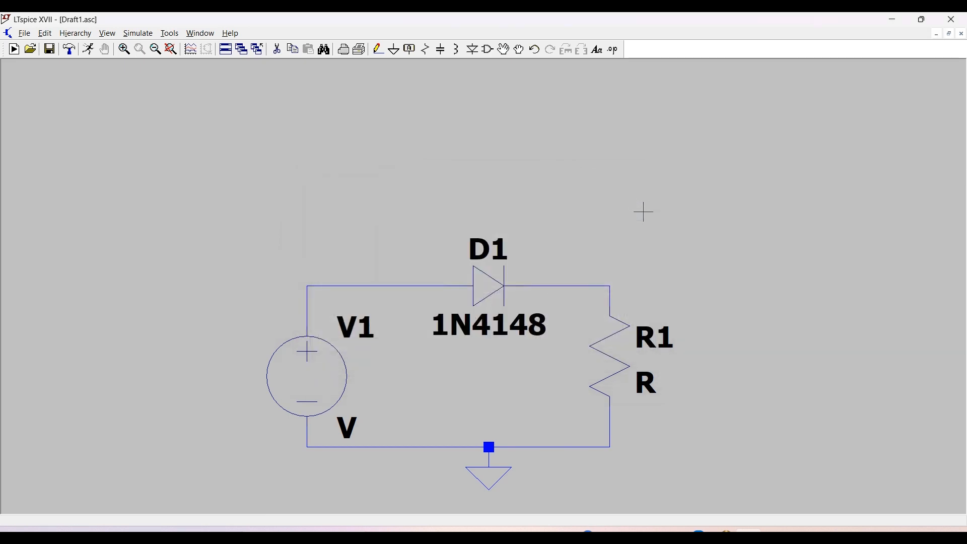
Set the resistor's resistance to 2k
{"action": "right_click", "coordinate": [634, 348]}
{"action": "type", "text": "2"}
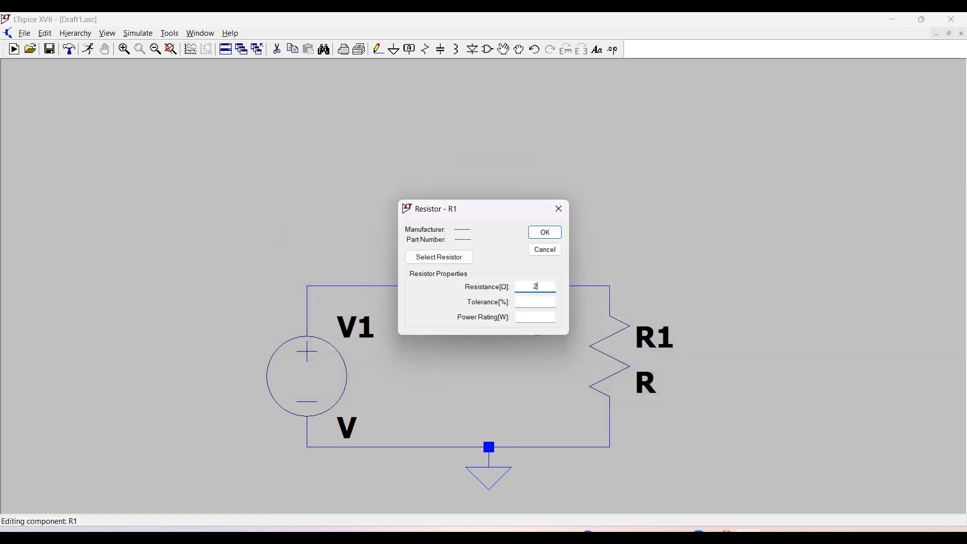
{"action": "type", "text": "k"}
{"action": "left_click", "coordinate": [546, 233]}
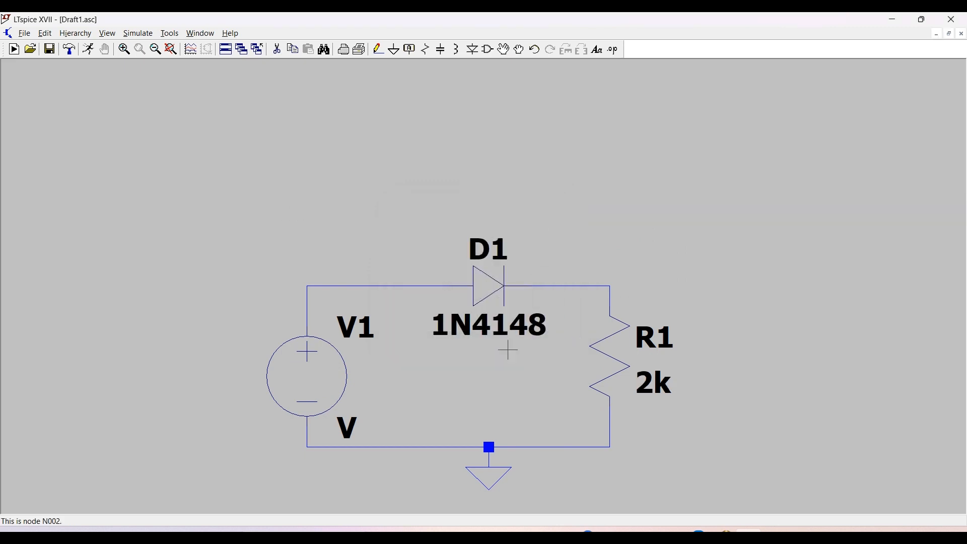
{"action": "right_click", "coordinate": [331, 371]}
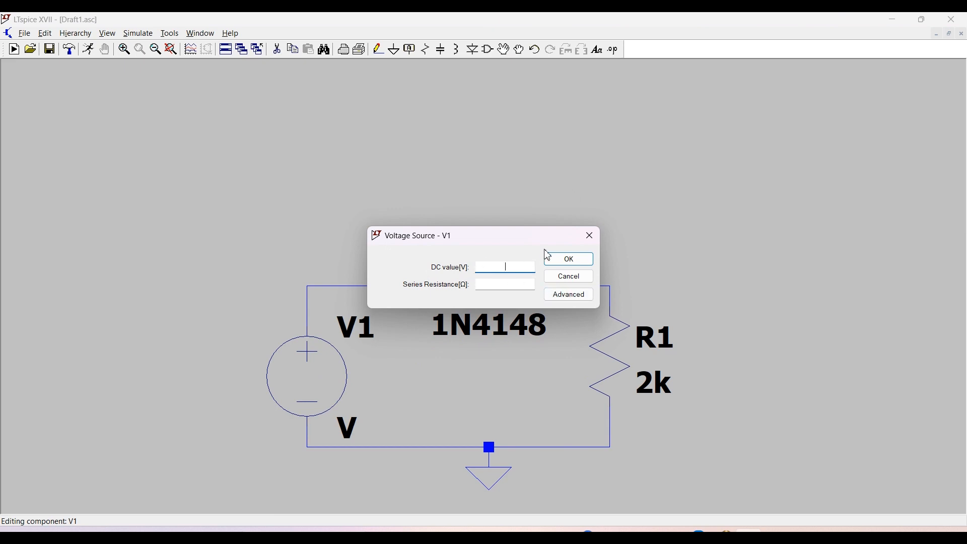
{"action": "left_click", "coordinate": [592, 244]}
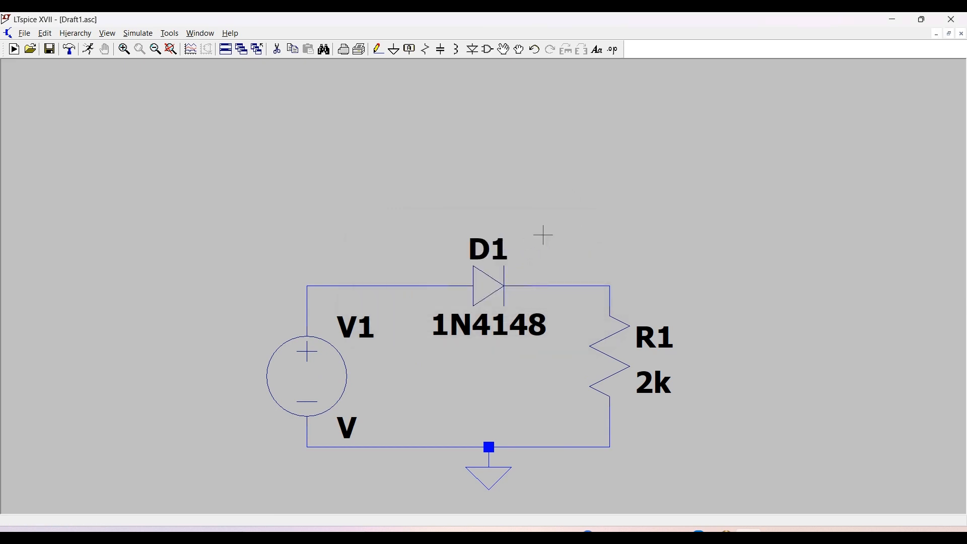
{"action": "left_click_drag", "start_coordinate": [542, 234], "coordinate": [552, 116]}
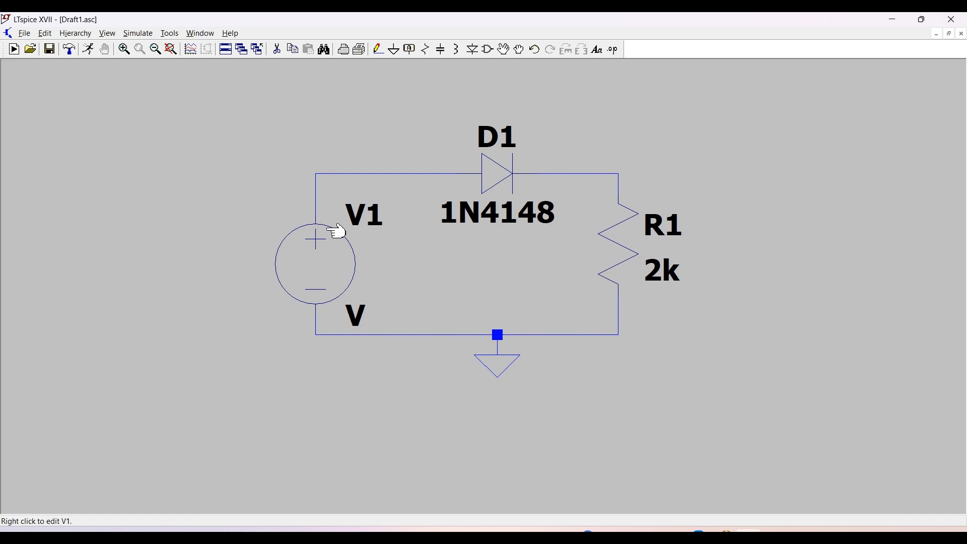
Set the voltage source to a SINE function with 0 V DC offset, 5 V amplitude and 2k Hz frequency
{"action": "right_click", "coordinate": [323, 269]}
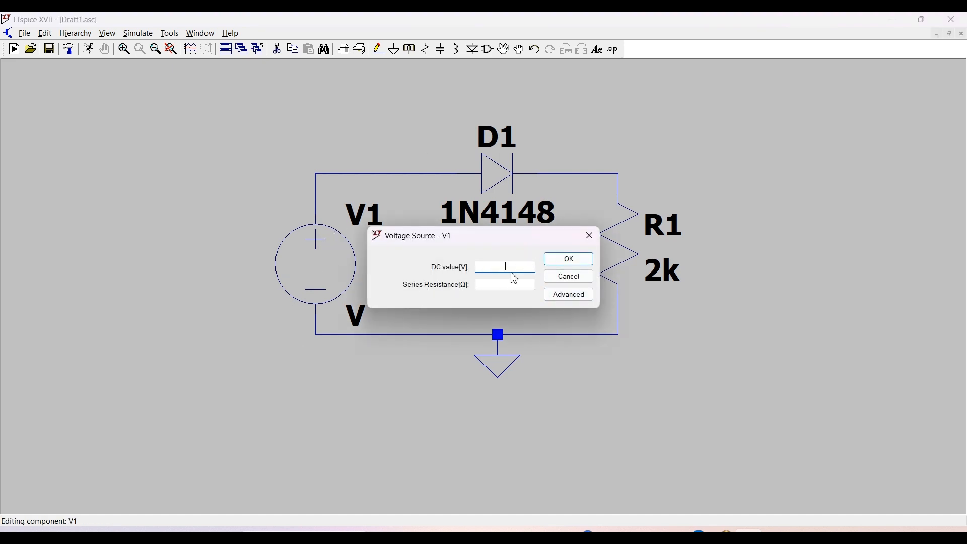
{"action": "left_click", "coordinate": [579, 297]}
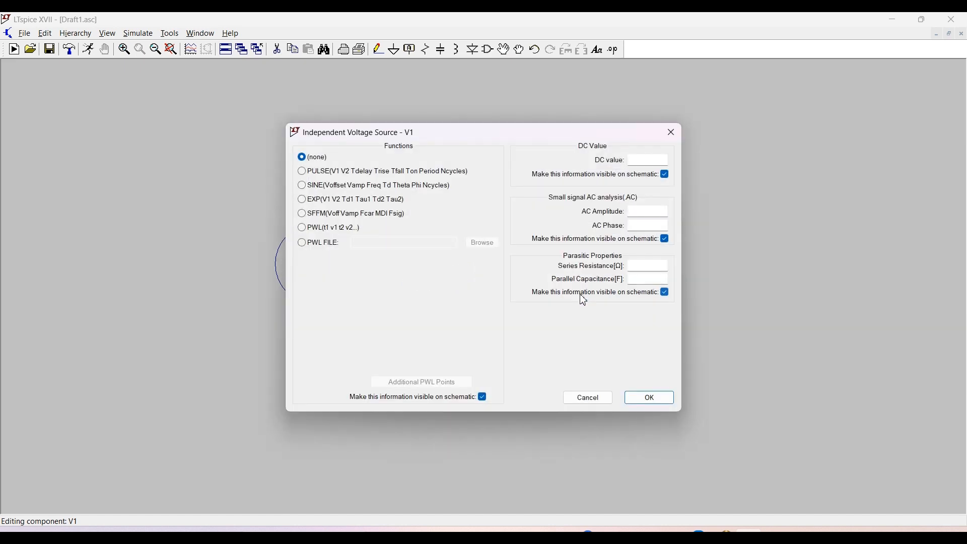
{"action": "left_click", "coordinate": [327, 185]}
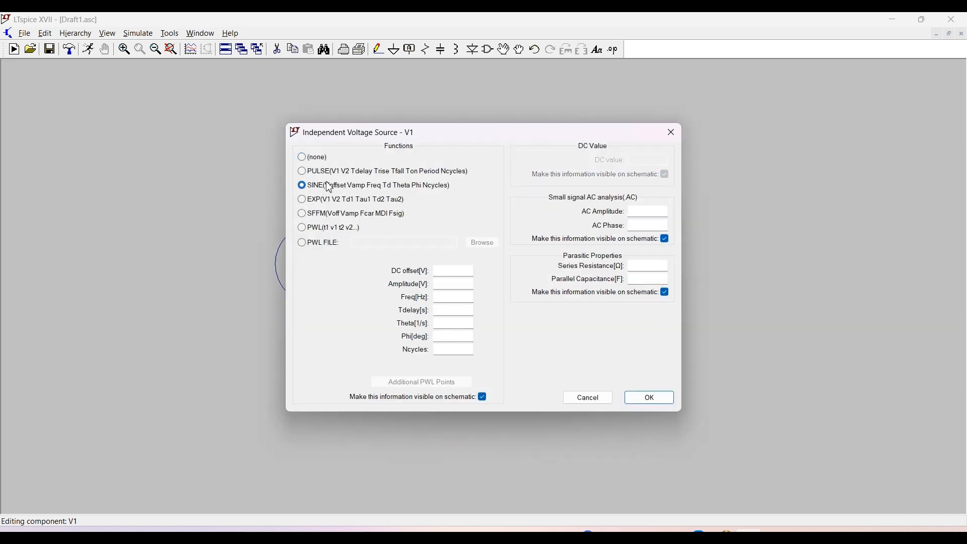
{"action": "left_click", "coordinate": [455, 272]}
{"action": "left_click", "coordinate": [456, 283]}
{"action": "left_click", "coordinate": [462, 298]}
{"action": "left_click", "coordinate": [650, 398]}
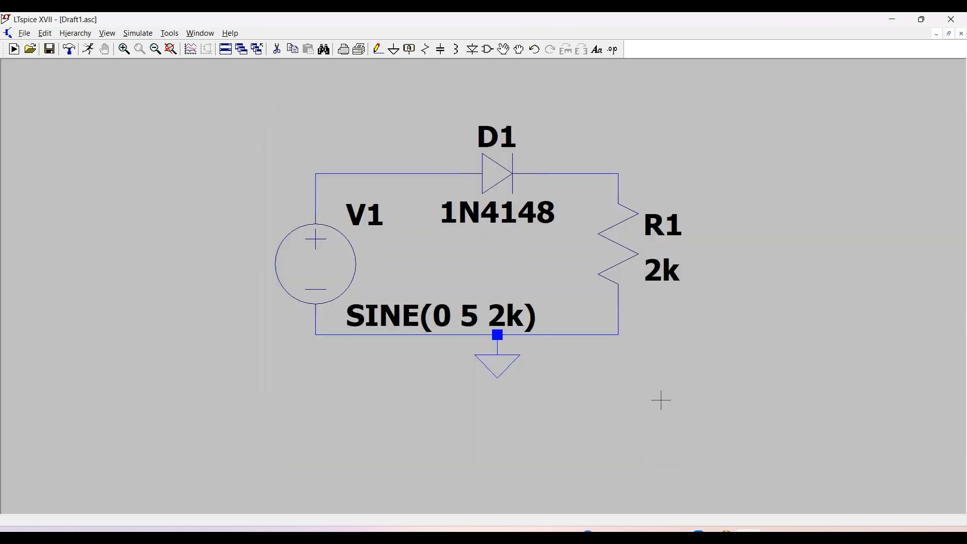
Define a transient analysis with a stop time of 4m for the circuit
{"action": "left_click", "coordinate": [138, 33]}
{"action": "left_click", "coordinate": [141, 47]}
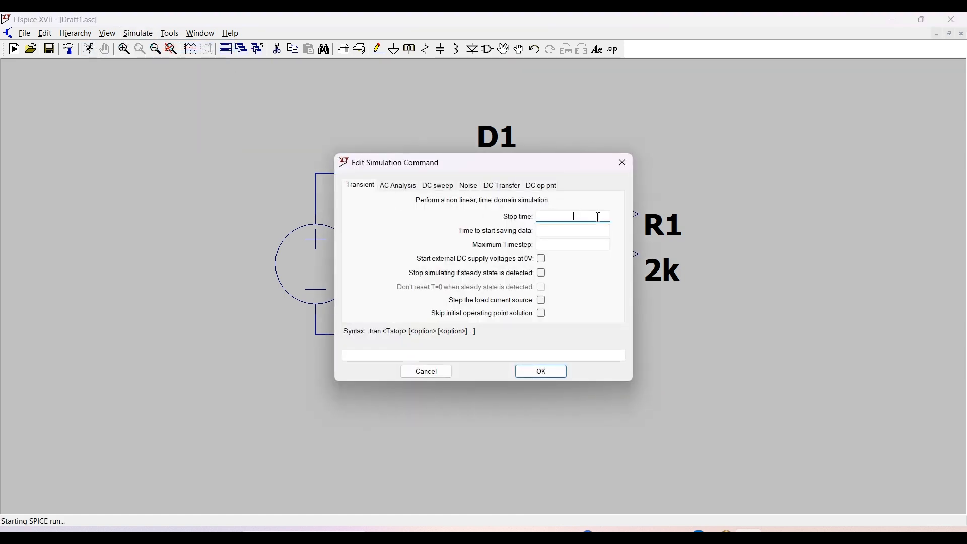
{"action": "type", "text": "4m"}
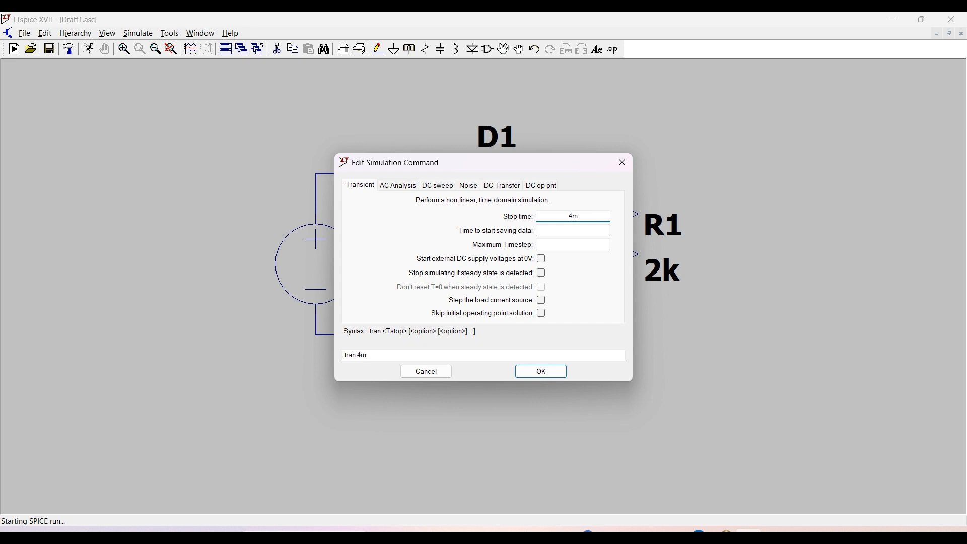
{"action": "left_click", "coordinate": [541, 373]}
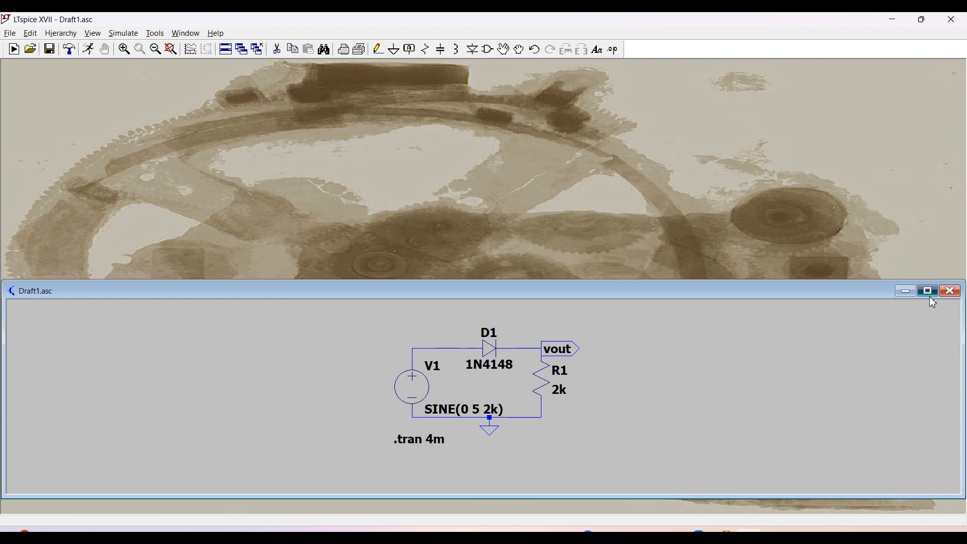
Run the transient simulation and plot the voltages at the source's positive terminal and at the vout node
{"action": "left_click", "coordinate": [928, 287]}
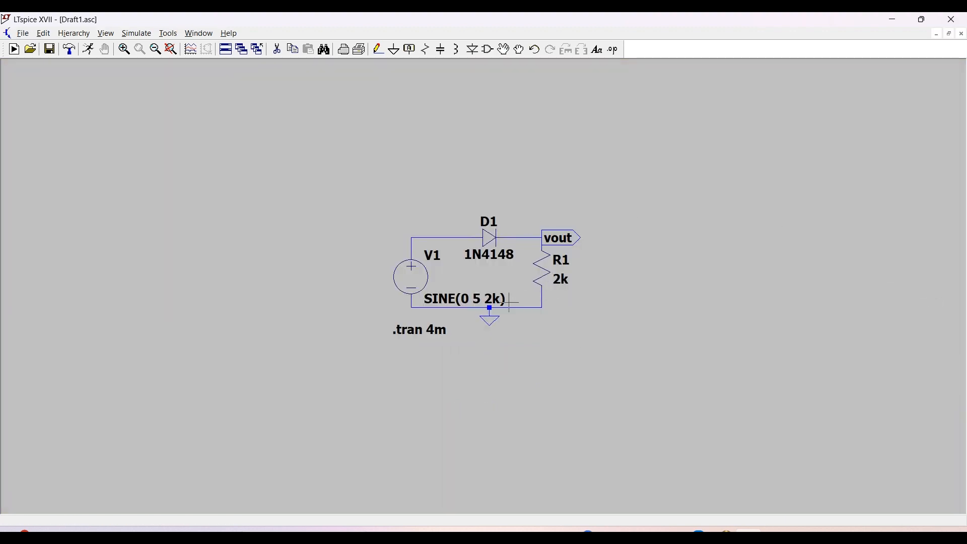
{"action": "left_click", "coordinate": [90, 54]}
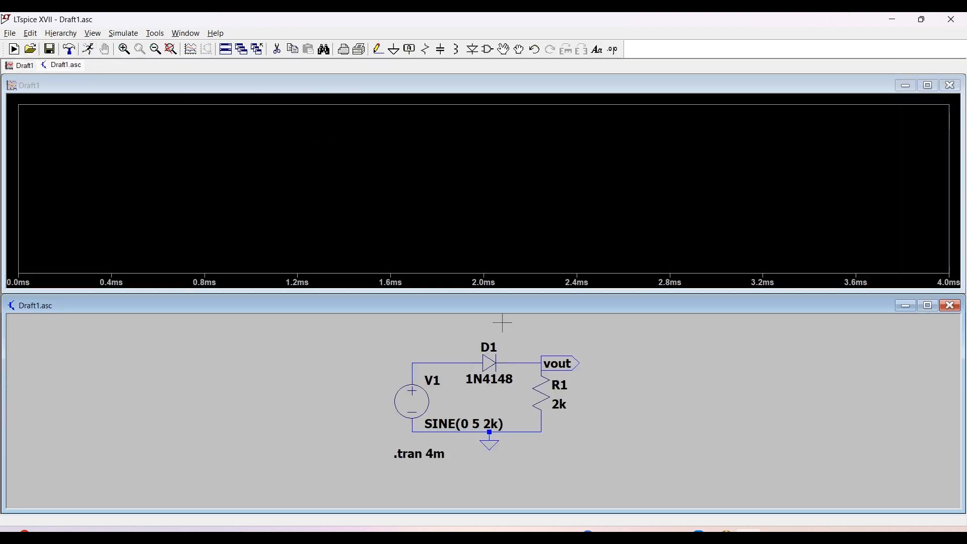
{"action": "left_click", "coordinate": [416, 373]}
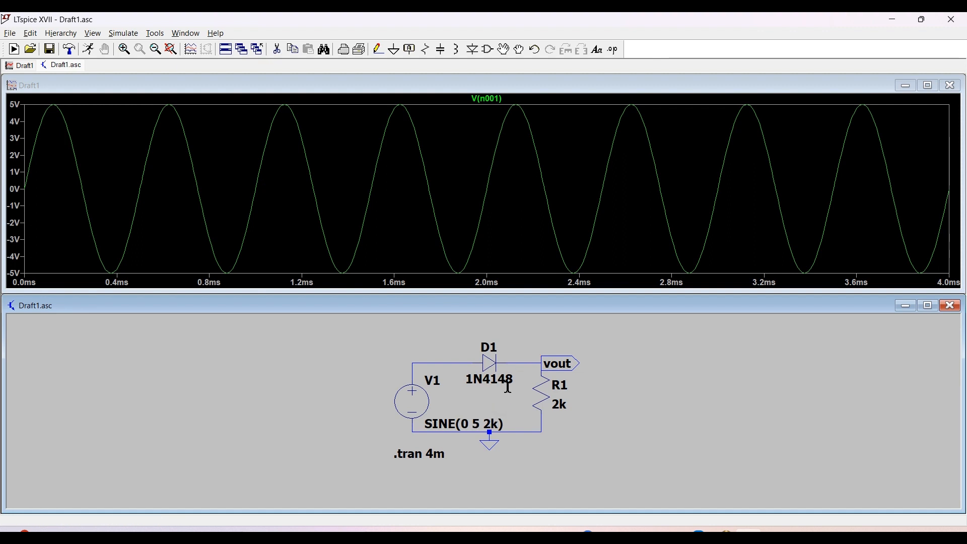
{"action": "left_click", "coordinate": [547, 370]}
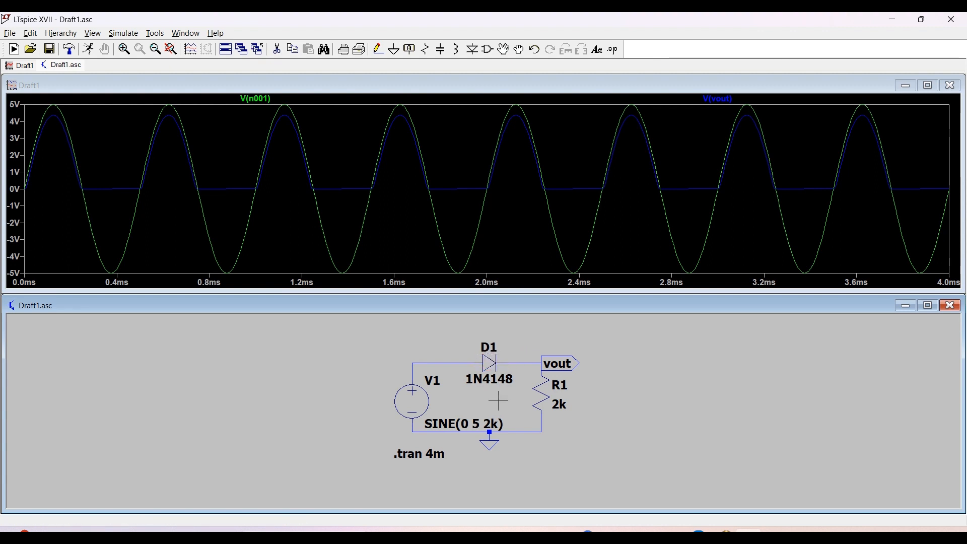
Add the comment "Transient ANALYSIS" to the schematic, above and to the right of the resistor
{"action": "left_click", "coordinate": [597, 49]}
{"action": "type", "text": "Transient ANALYSIS"}
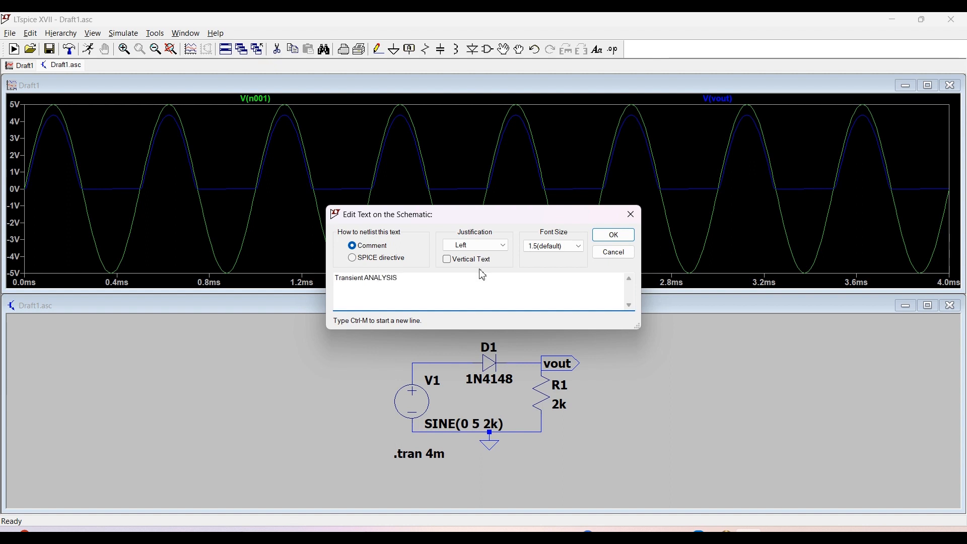
{"action": "left_click", "coordinate": [615, 235]}
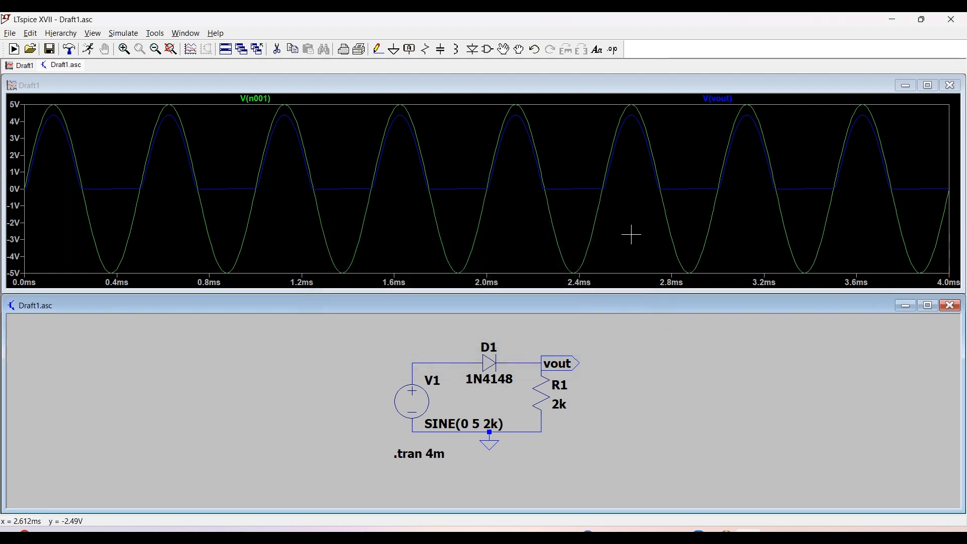
{"action": "left_click", "coordinate": [622, 342]}
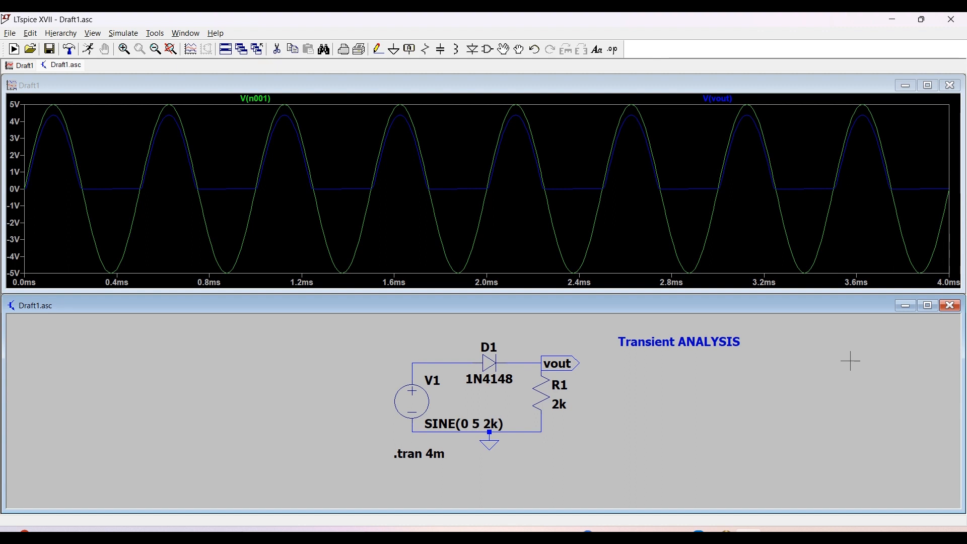
{"action": "left_click_drag", "start_coordinate": [851, 361], "coordinate": [821, 375]}
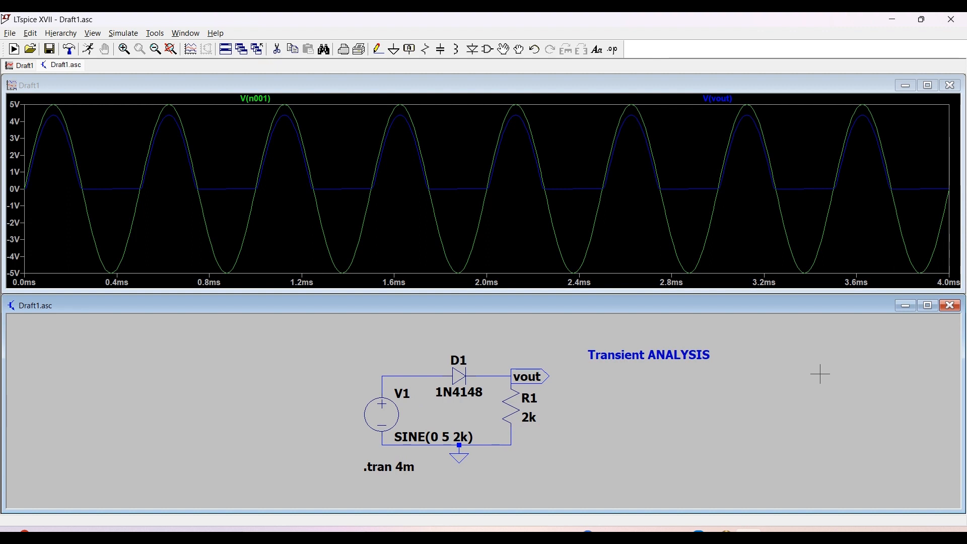
Close the waveform plot and maximize the schematic window
{"action": "left_click", "coordinate": [951, 85]}
{"action": "left_click", "coordinate": [929, 291]}
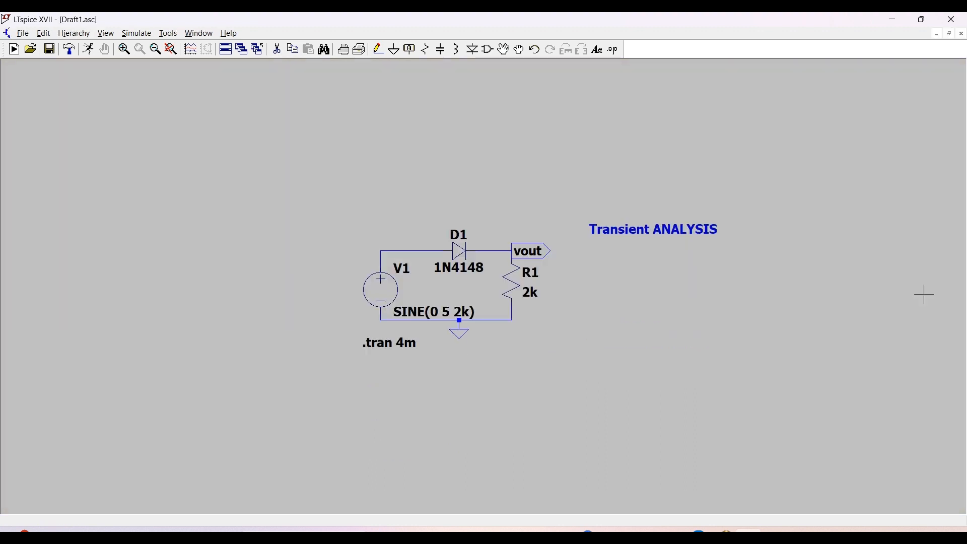
{"action": "scroll", "coordinate": [576, 304], "scroll_direction": "up", "scroll_amount": 4}
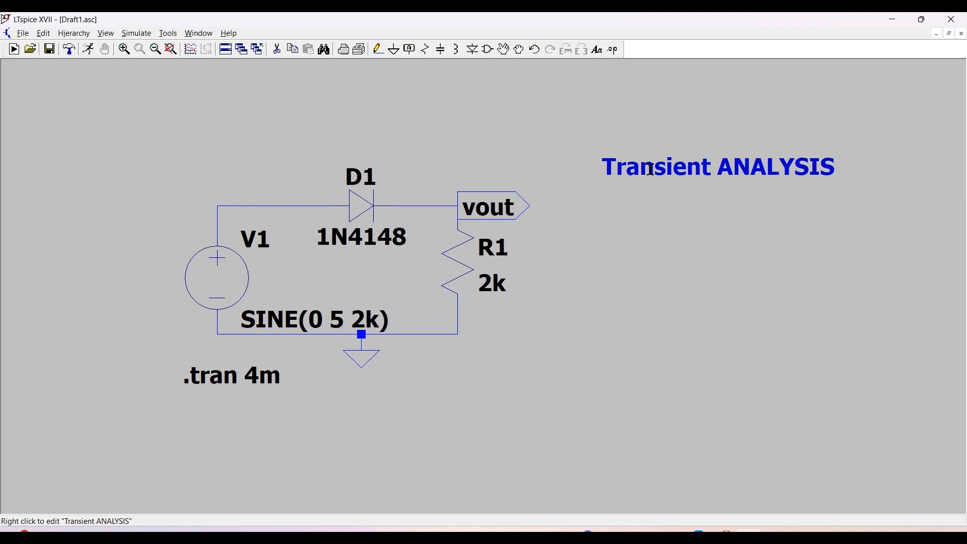
Change the schematic's comment text to "DC ANALYSIS"
{"action": "right_click", "coordinate": [652, 170]}
{"action": "left_click", "coordinate": [367, 280]}
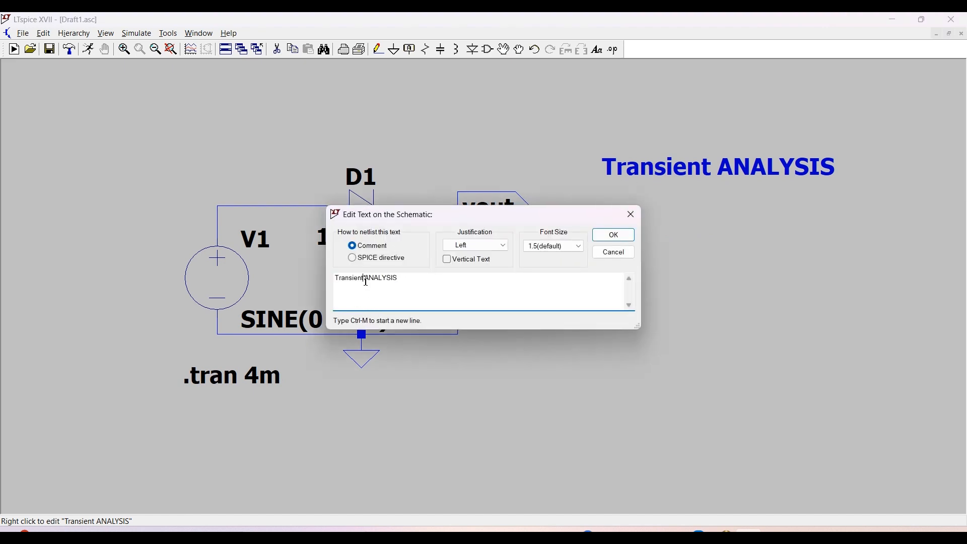
{"action": "key", "text": "BackSpace"}
{"action": "key", "text": "BackSpace"}
{"action": "key", "text": "BackSpace"}
{"action": "key", "text": "BackSpace"}
{"action": "key", "text": "BackSpace"}
{"action": "key", "text": "BackSpace"}
{"action": "key", "text": "BackSpace"}
{"action": "key", "text": "BackSpace"}
{"action": "key", "text": "BackSpace"}
{"action": "key", "text": "BackSpace"}
{"action": "type", "text": "DC"}
{"action": "left_click", "coordinate": [611, 235]}
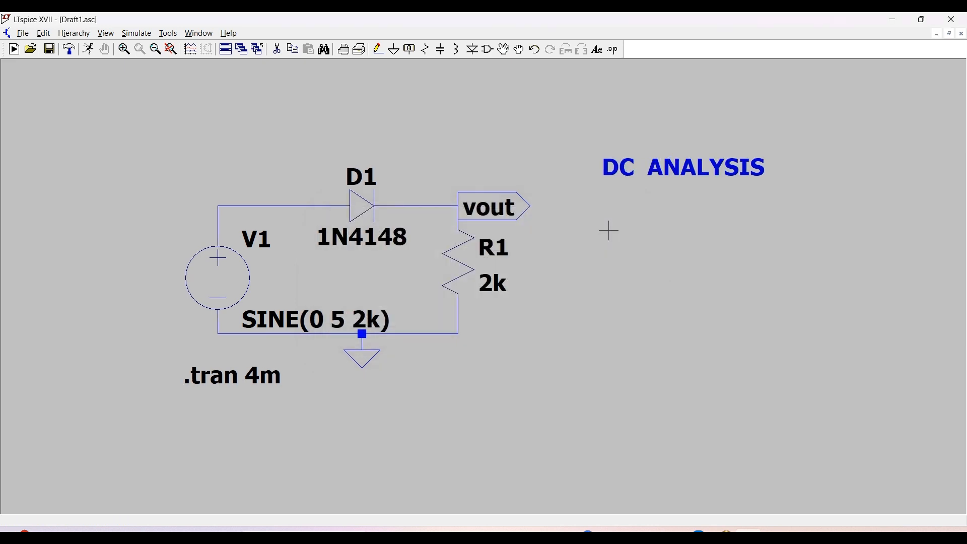
{"action": "right_click", "coordinate": [268, 376]}
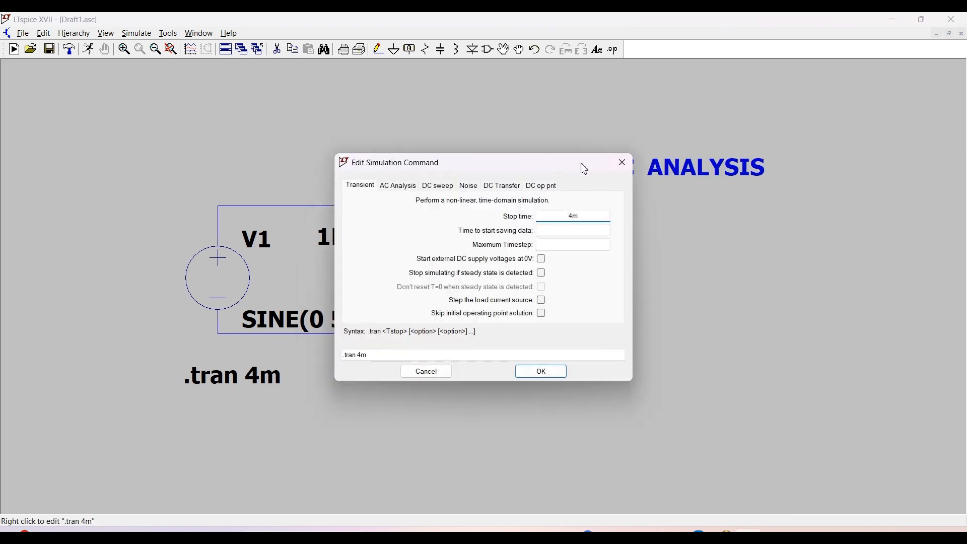
{"action": "left_click", "coordinate": [623, 162]}
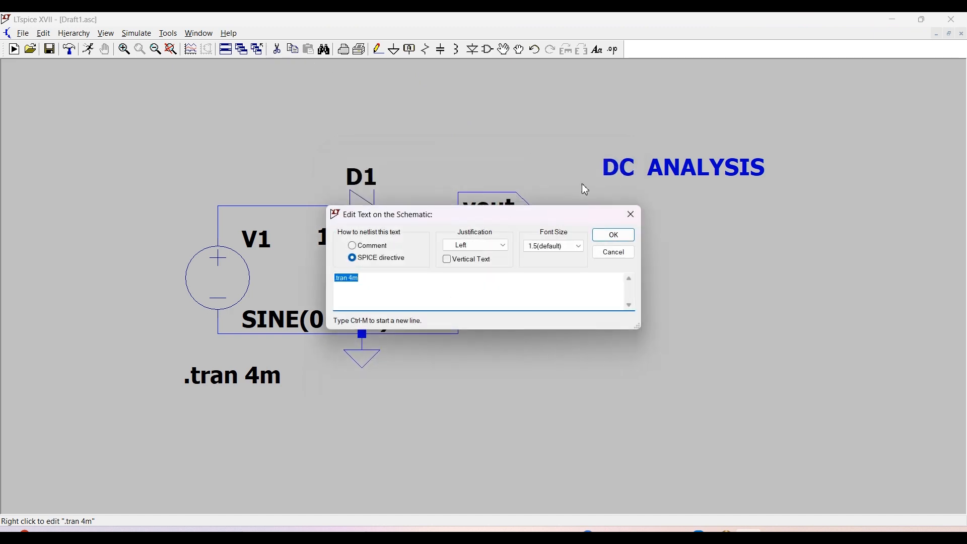
{"action": "left_click", "coordinate": [637, 217]}
Delete the .tran 4m directive from the schematic
{"action": "left_click", "coordinate": [277, 49]}
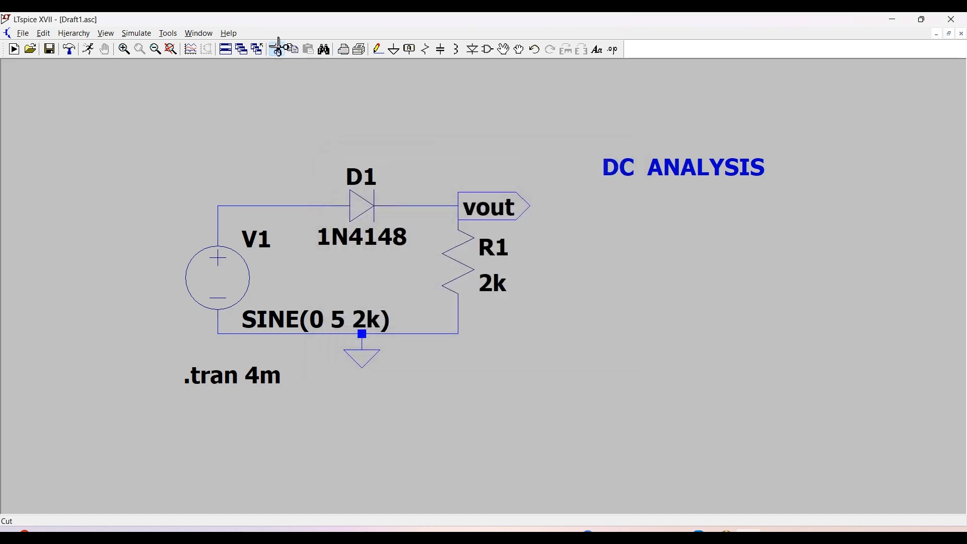
{"action": "left_click", "coordinate": [245, 372]}
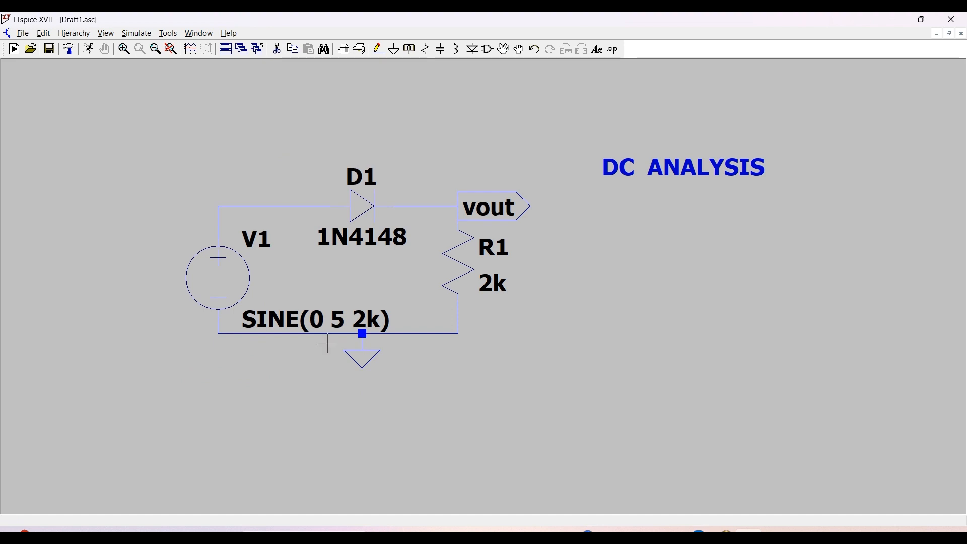
{"action": "key", "text": "Escape"}
Remove the voltage source's sine function and set its DC value to 5
{"action": "right_click", "coordinate": [215, 275]}
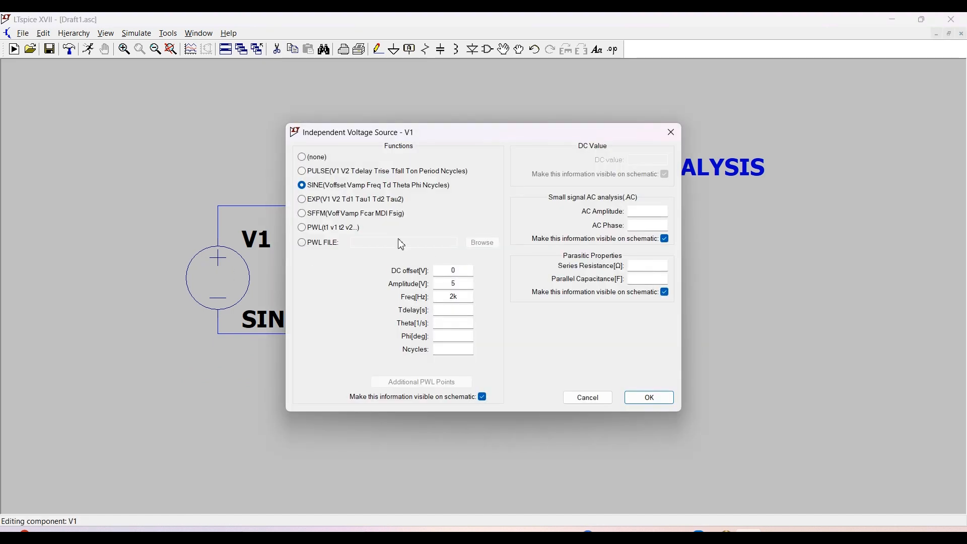
{"action": "left_click", "coordinate": [319, 160]}
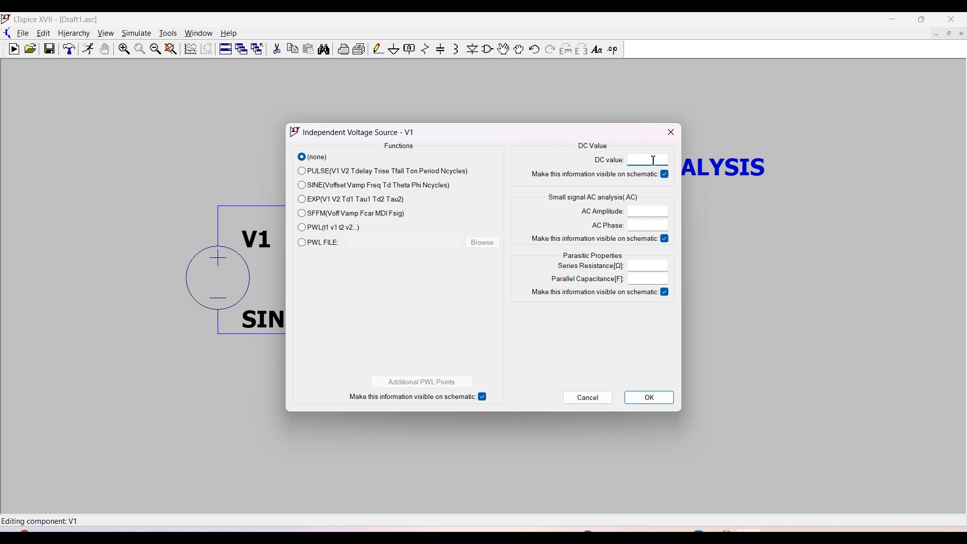
{"action": "left_click", "coordinate": [647, 398]}
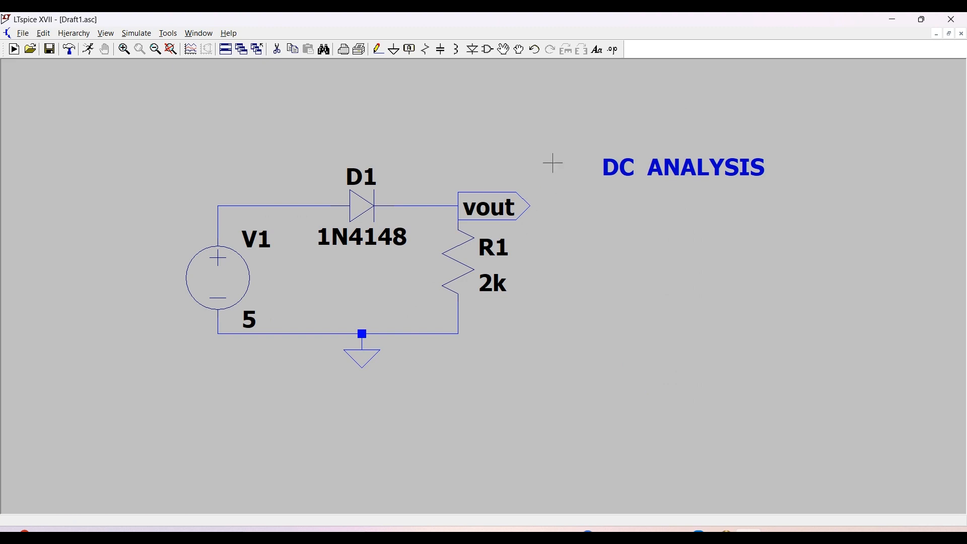
Define a DC operating point analysis (.op) and run it on the circuit
{"action": "left_click", "coordinate": [616, 51]}
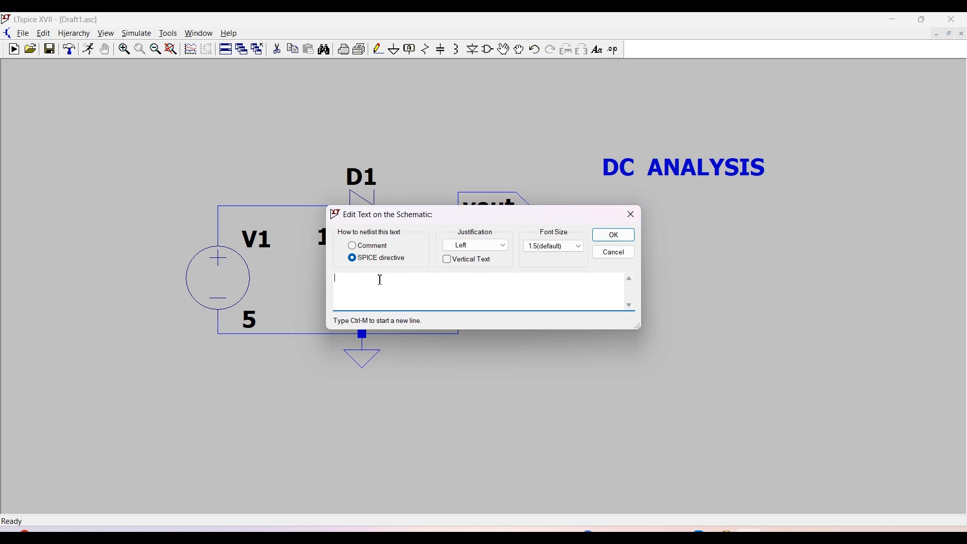
{"action": "left_click", "coordinate": [632, 215]}
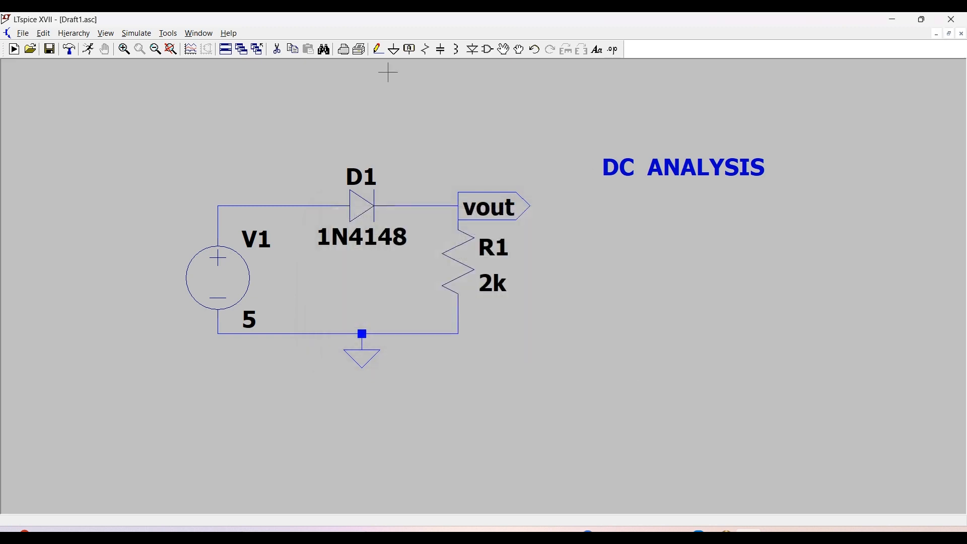
{"action": "left_click", "coordinate": [88, 49]}
{"action": "left_click", "coordinate": [542, 185]}
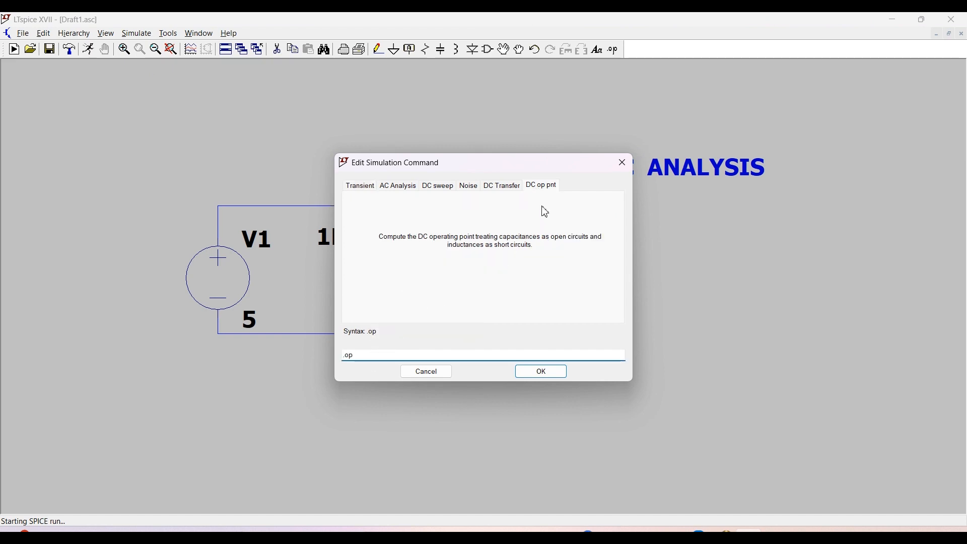
{"action": "left_click", "coordinate": [529, 373]}
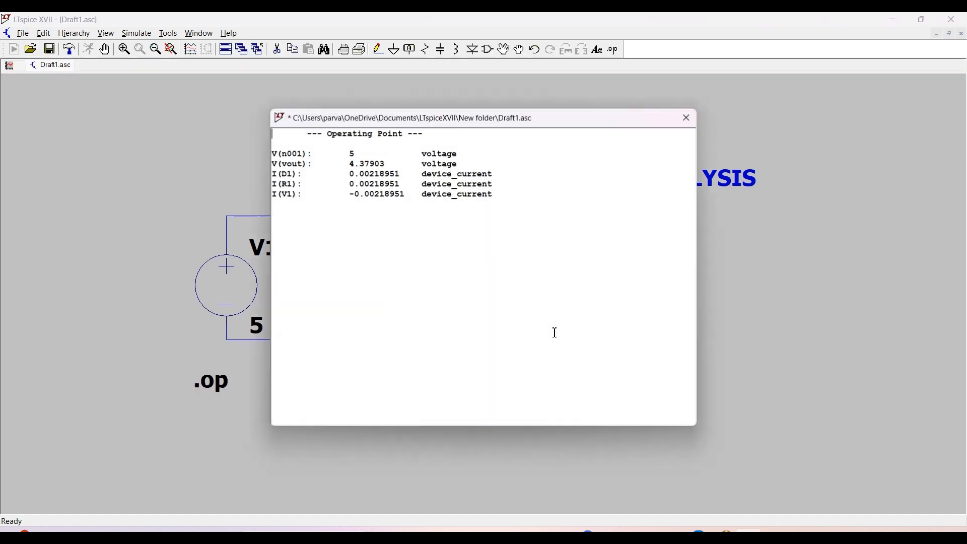
Examine the vout voltage, device currents and source node voltage in the operating point results, and close the results
{"action": "left_click_drag", "start_coordinate": [484, 124], "coordinate": [742, 175]}
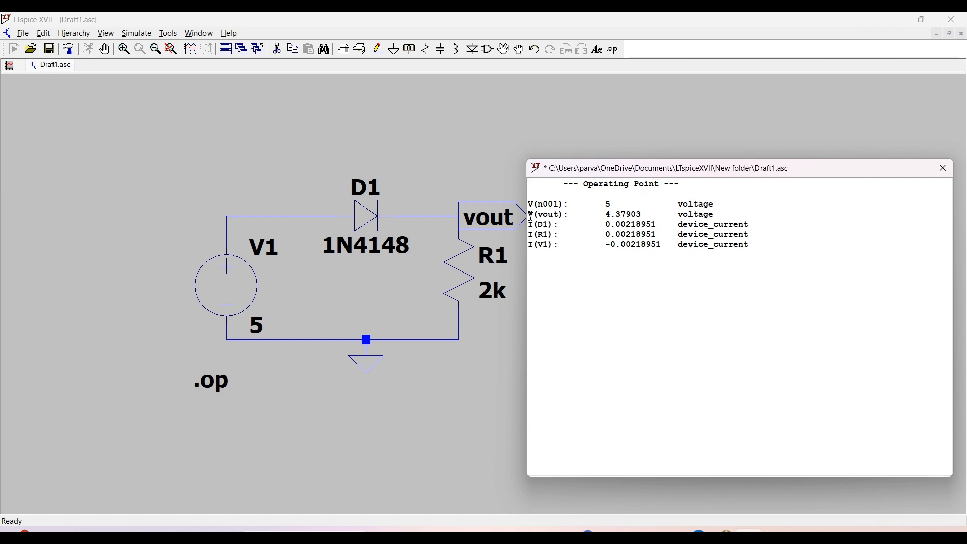
{"action": "left_click_drag", "start_coordinate": [530, 216], "coordinate": [664, 220]}
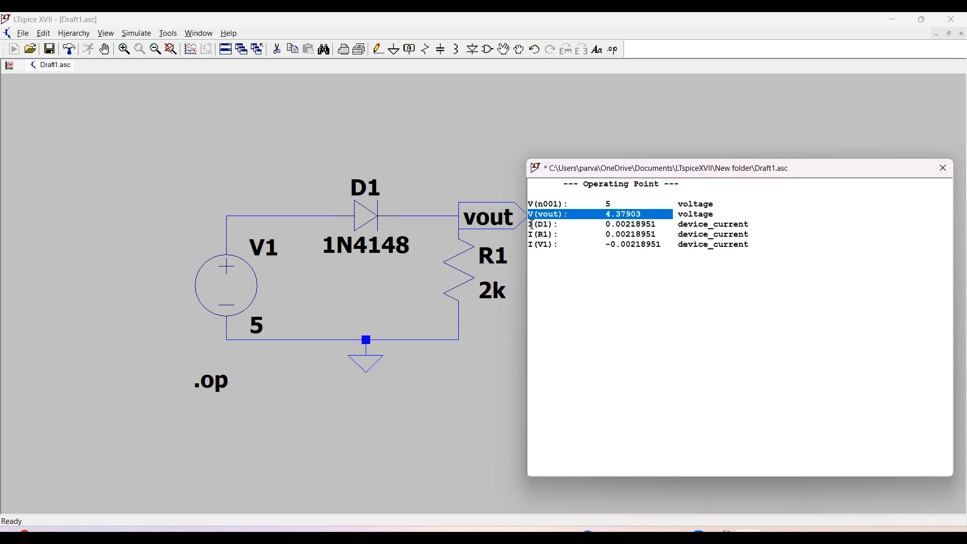
{"action": "left_click_drag", "start_coordinate": [534, 226], "coordinate": [563, 247]}
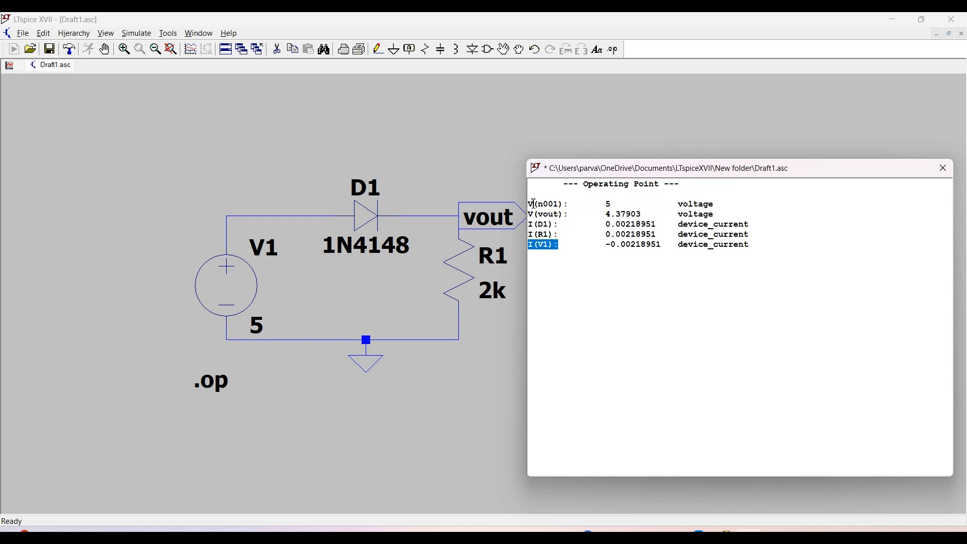
{"action": "left_click_drag", "start_coordinate": [535, 205], "coordinate": [575, 204]}
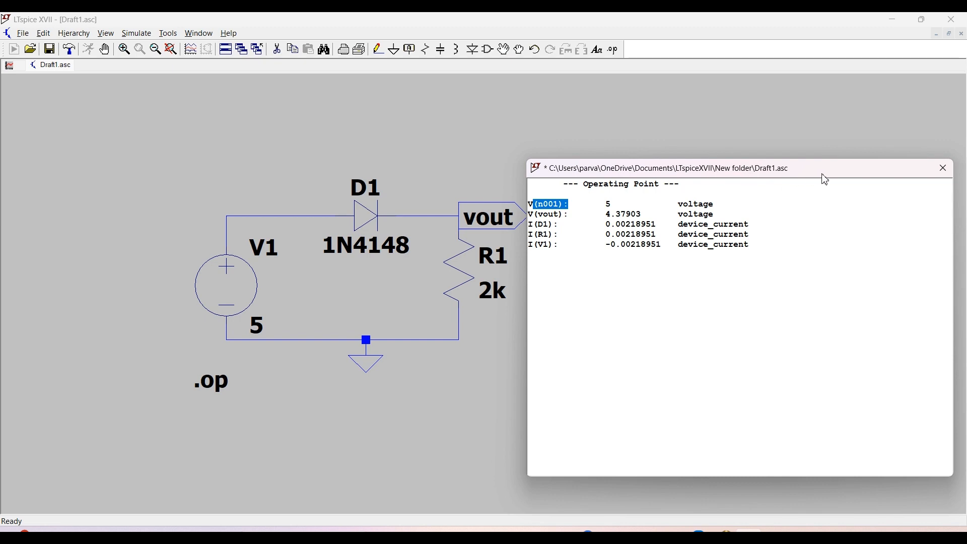
{"action": "left_click", "coordinate": [946, 172]}
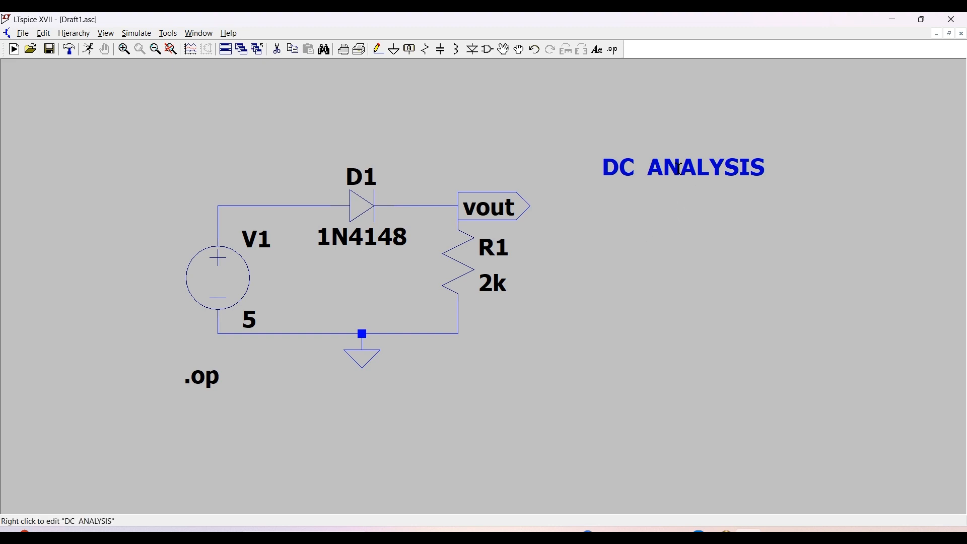
Change the schematic's title comment to "DC Sweep ANALYSIS" and delete the .op directive
{"action": "right_click", "coordinate": [659, 168]}
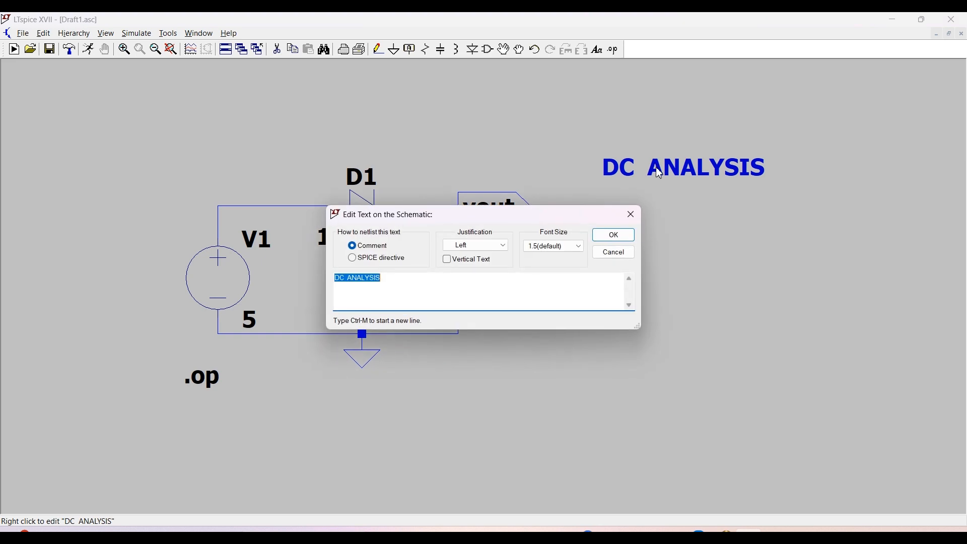
{"action": "left_click", "coordinate": [351, 280]}
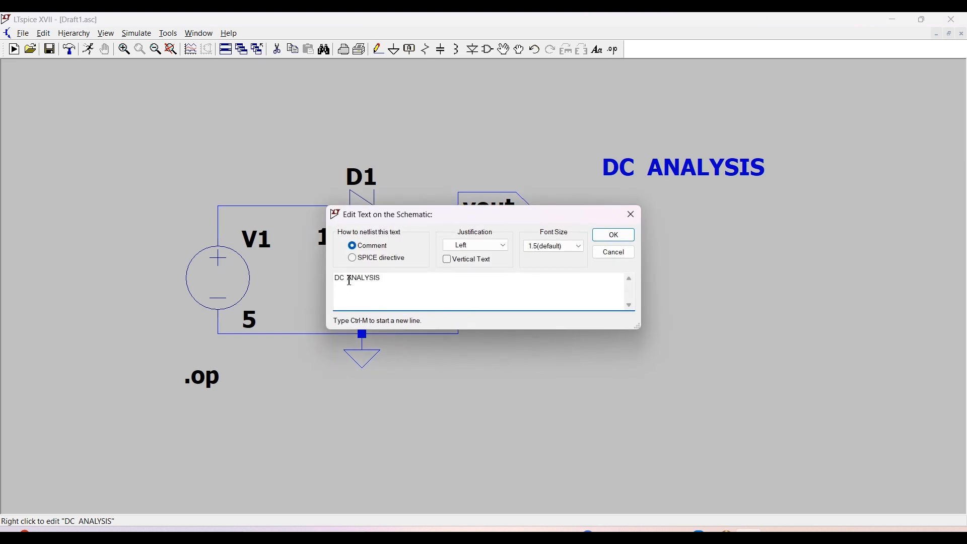
{"action": "type", "text": "Sweep"}
{"action": "left_click", "coordinate": [615, 237]}
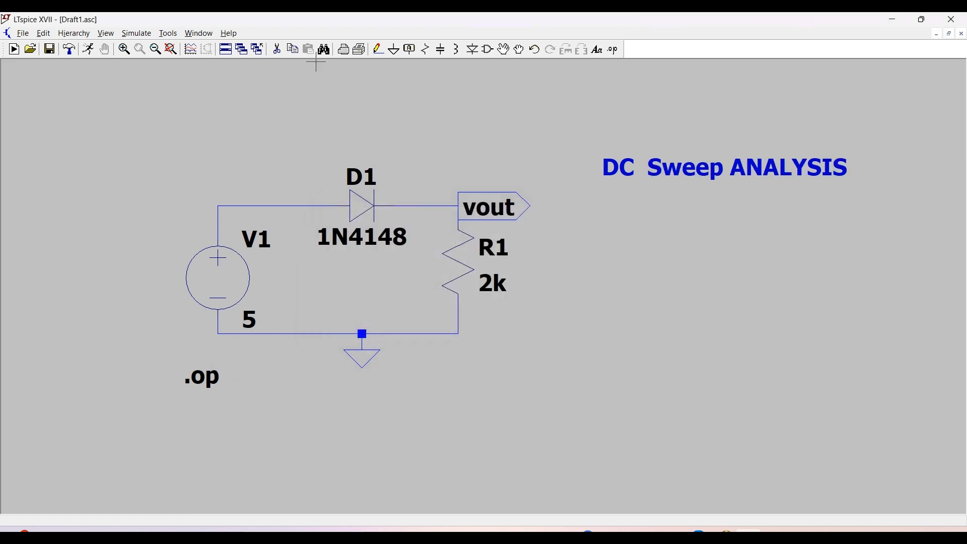
{"action": "left_click", "coordinate": [278, 49]}
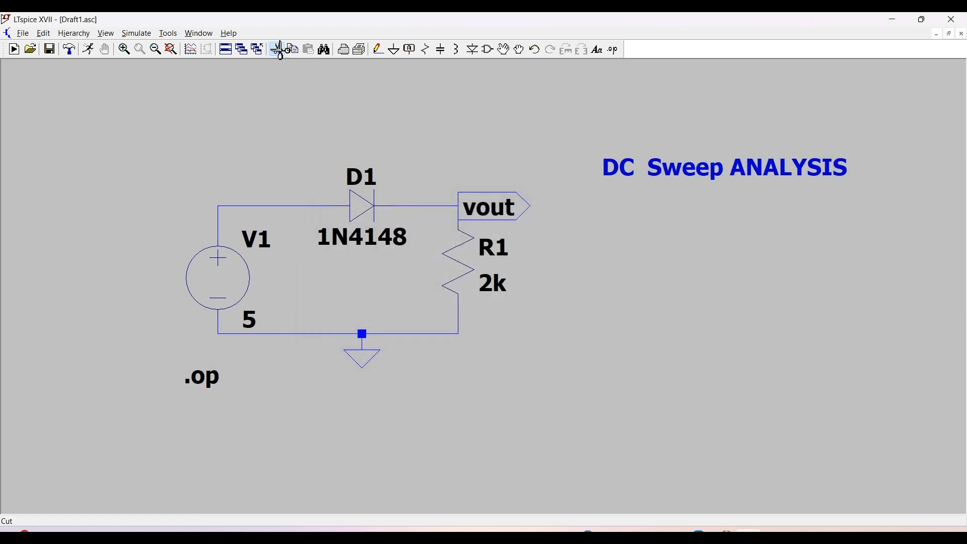
{"action": "left_click", "coordinate": [211, 379]}
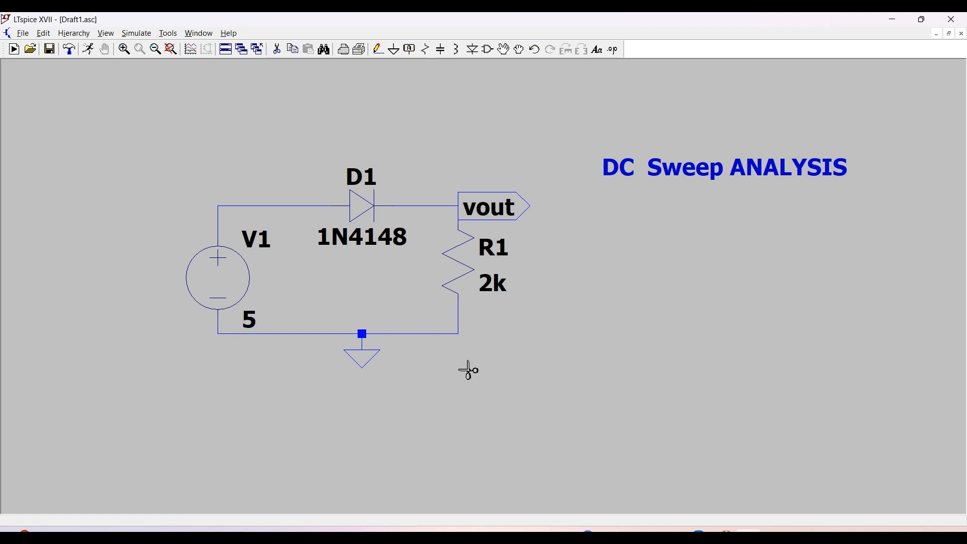
Check the DC value and advanced function settings of voltage source V1
{"action": "right_click", "coordinate": [244, 282]}
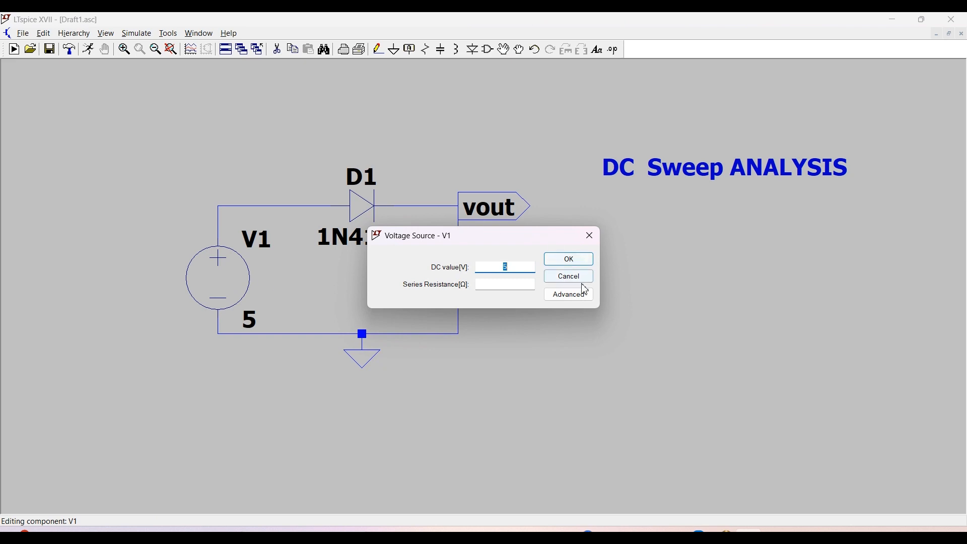
{"action": "left_click", "coordinate": [569, 296]}
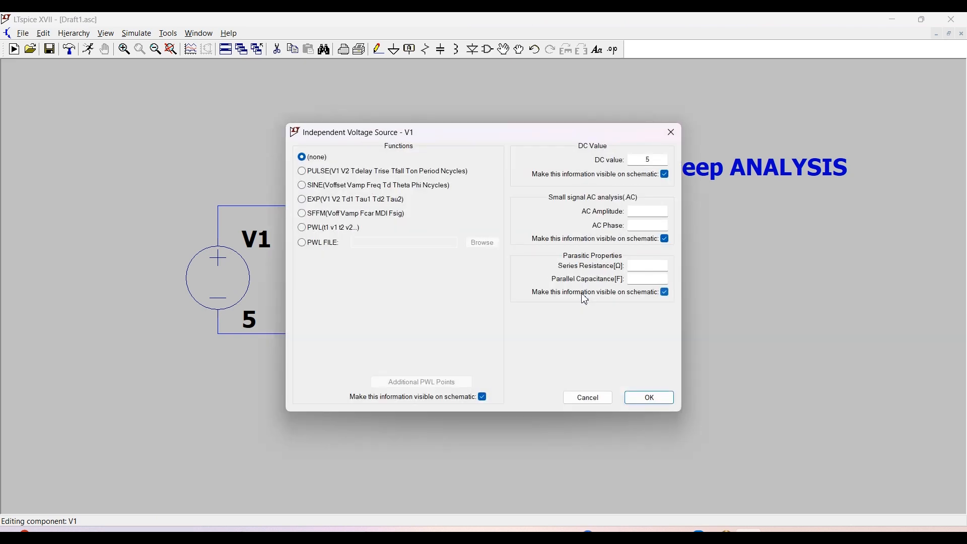
{"action": "left_click", "coordinate": [673, 137]}
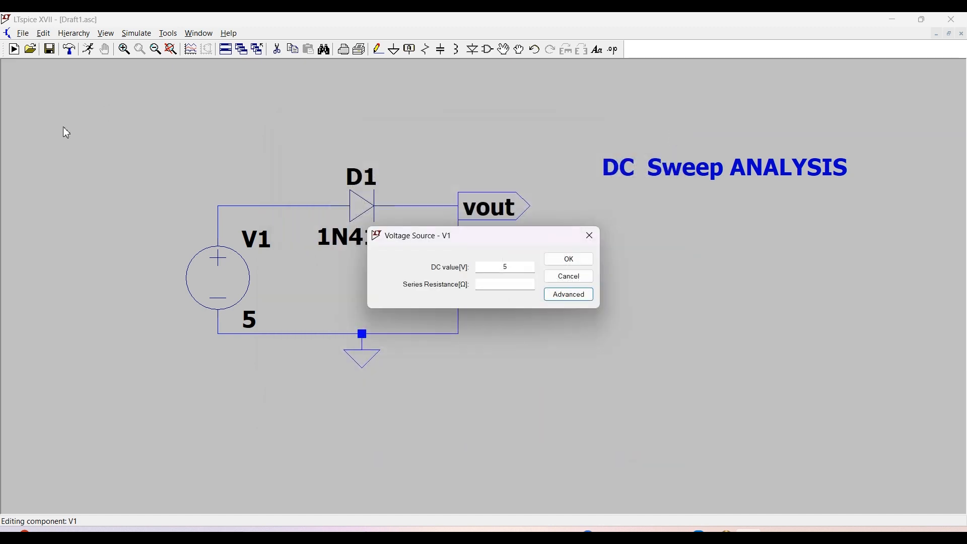
{"action": "left_click", "coordinate": [575, 260]}
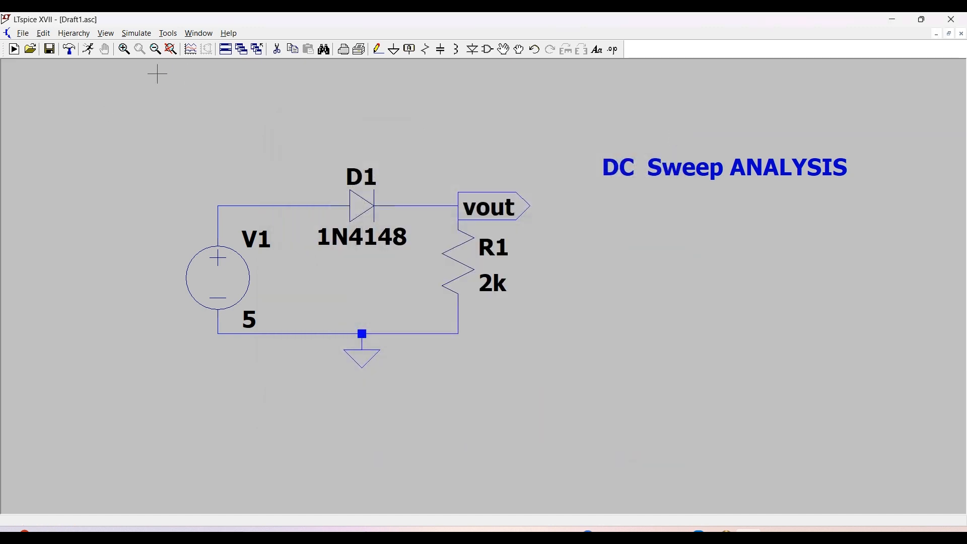
Begin a DC sweep simulation command with V1 as the first source and a linear sweep type
{"action": "left_click", "coordinate": [132, 35]}
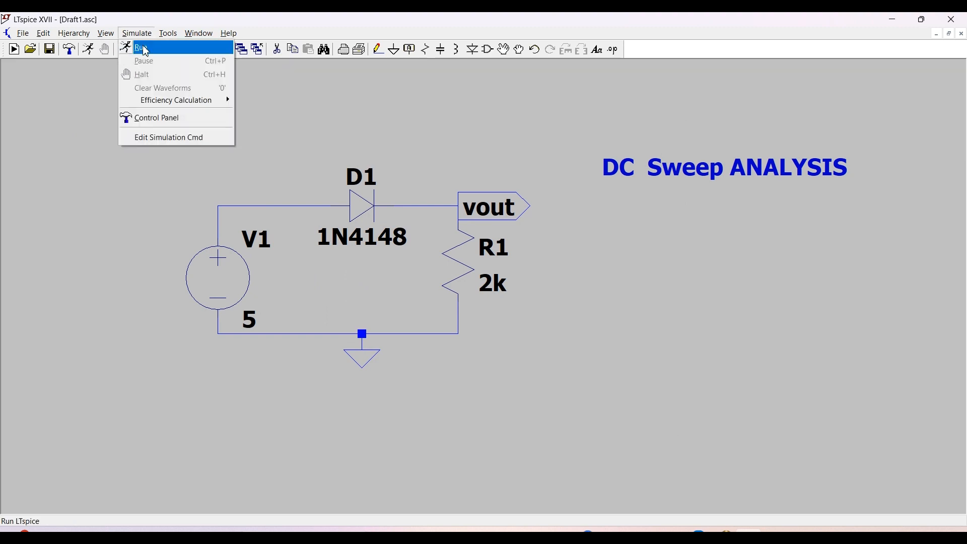
{"action": "left_click", "coordinate": [135, 49]}
{"action": "left_click", "coordinate": [432, 188]}
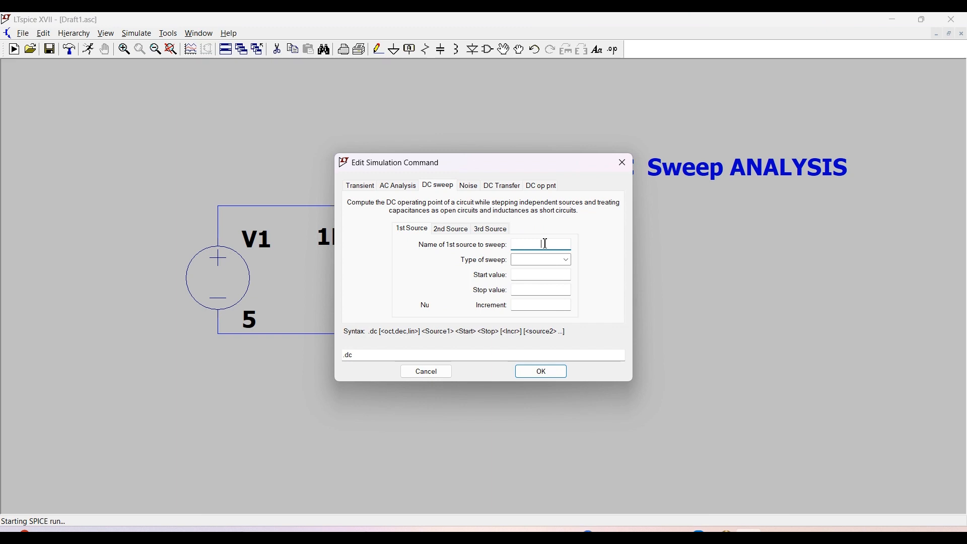
{"action": "type", "text": "V1"}
{"action": "left_click", "coordinate": [554, 260]}
{"action": "left_click", "coordinate": [548, 272]}
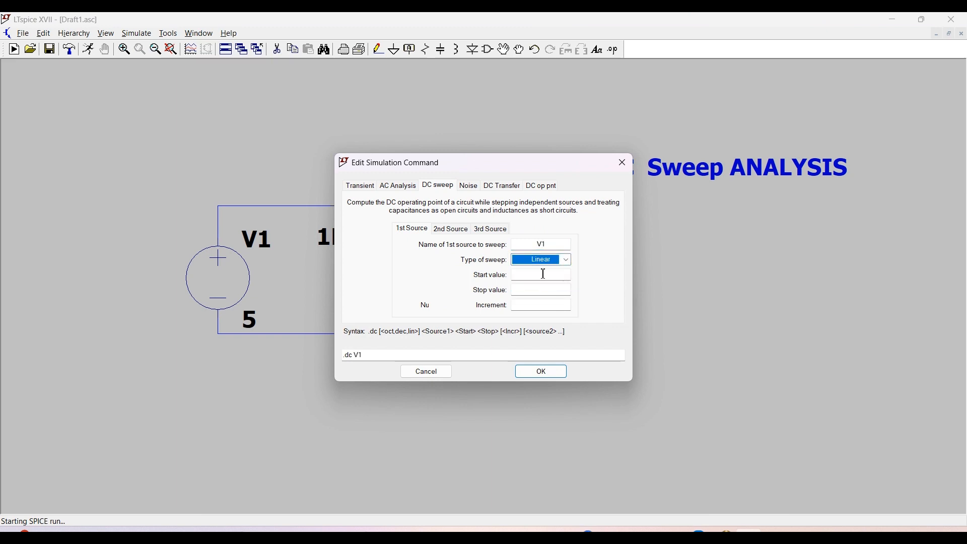
Set the V1 sweep to start at -5, stop at 5 and increment by 0.1, and run the simulation
{"action": "left_click", "coordinate": [540, 277]}
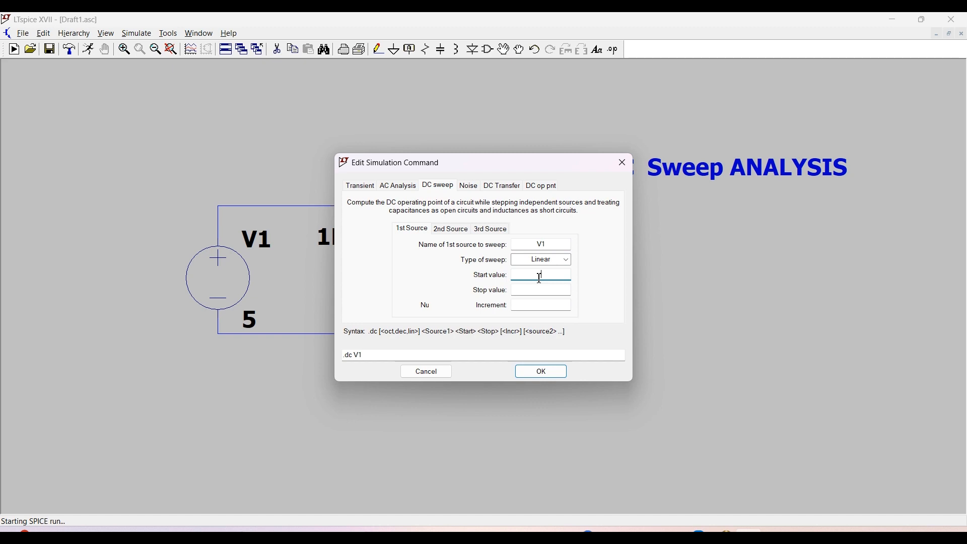
{"action": "type", "text": "-5"}
{"action": "left_click", "coordinate": [544, 289]}
{"action": "type", "text": "5"}
{"action": "left_click", "coordinate": [551, 305]}
{"action": "type", "text": "0.1"}
{"action": "left_click", "coordinate": [540, 372]}
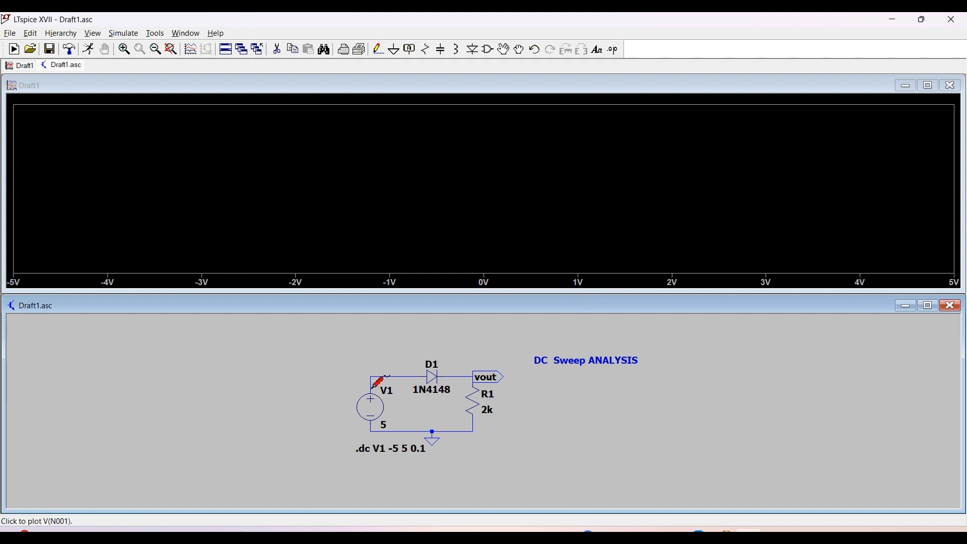
Plot the source node voltage V(n001) and the output voltage V(vout) for the DC sweep
{"action": "left_click", "coordinate": [373, 387]}
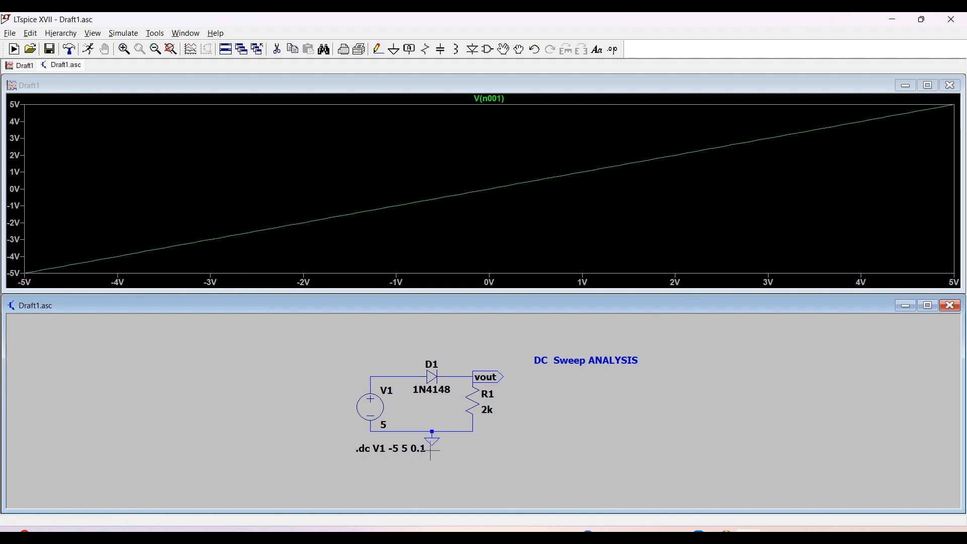
{"action": "left_click", "coordinate": [479, 382]}
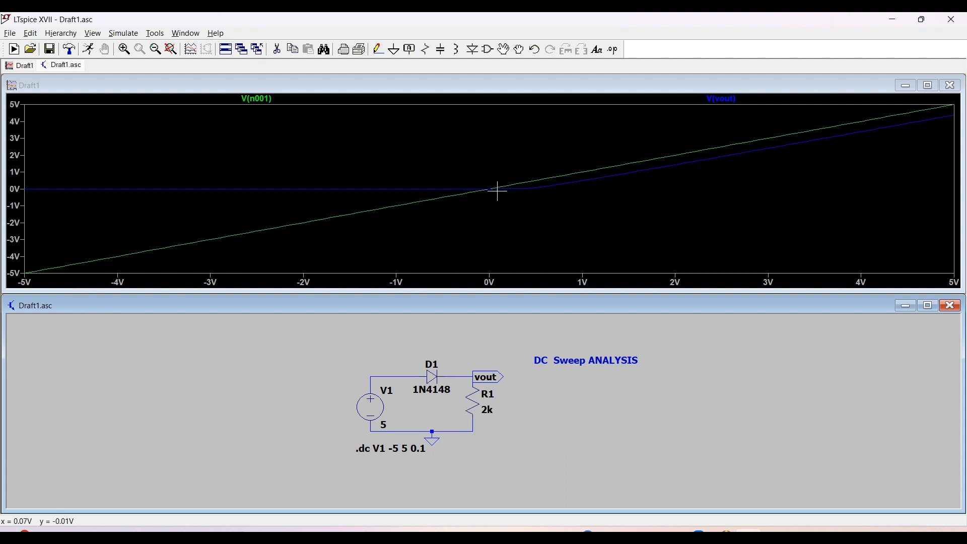
{"action": "scroll", "coordinate": [498, 191], "scroll_direction": "down", "scroll_amount": 2}
{"action": "scroll", "coordinate": [498, 191], "scroll_direction": "up", "scroll_amount": 2}
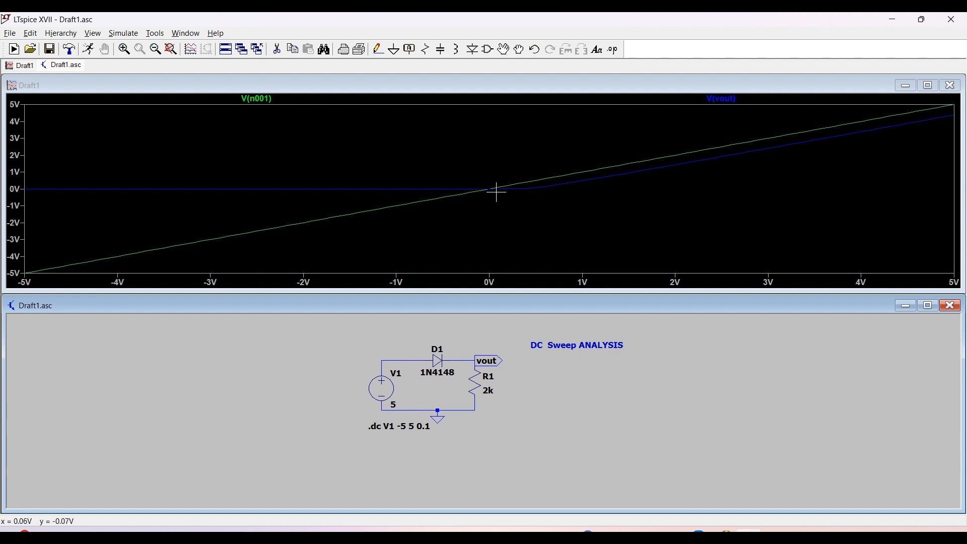
Attach a cursor to the V(vout) trace and read it around the diode's turn-on knee and near the sweep's upper end
{"action": "left_click", "coordinate": [531, 192]}
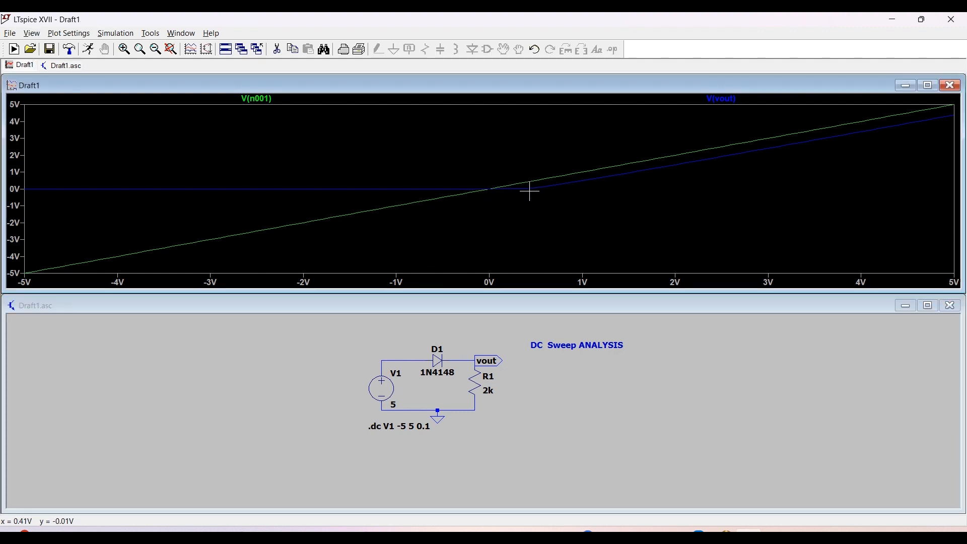
{"action": "left_click", "coordinate": [725, 99]}
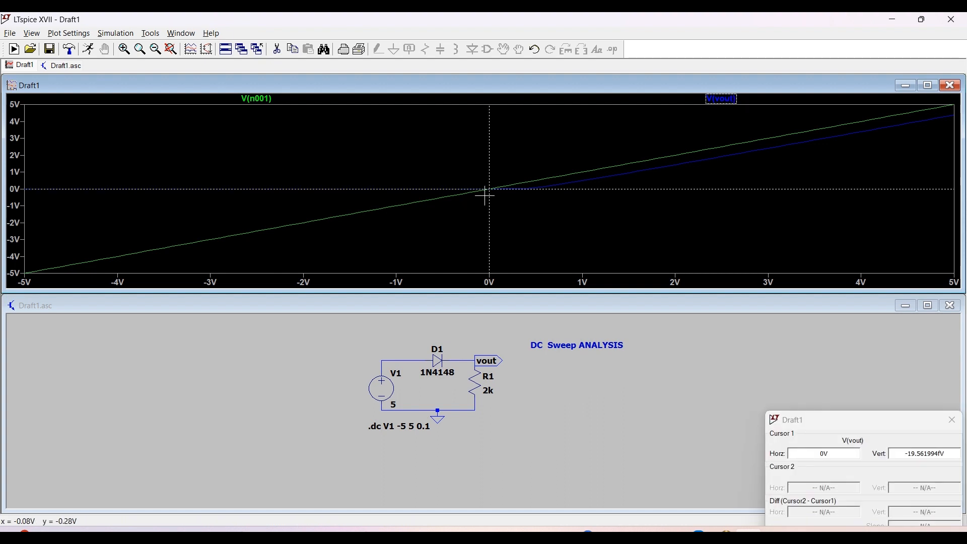
{"action": "left_click_drag", "start_coordinate": [490, 190], "coordinate": [536, 197]}
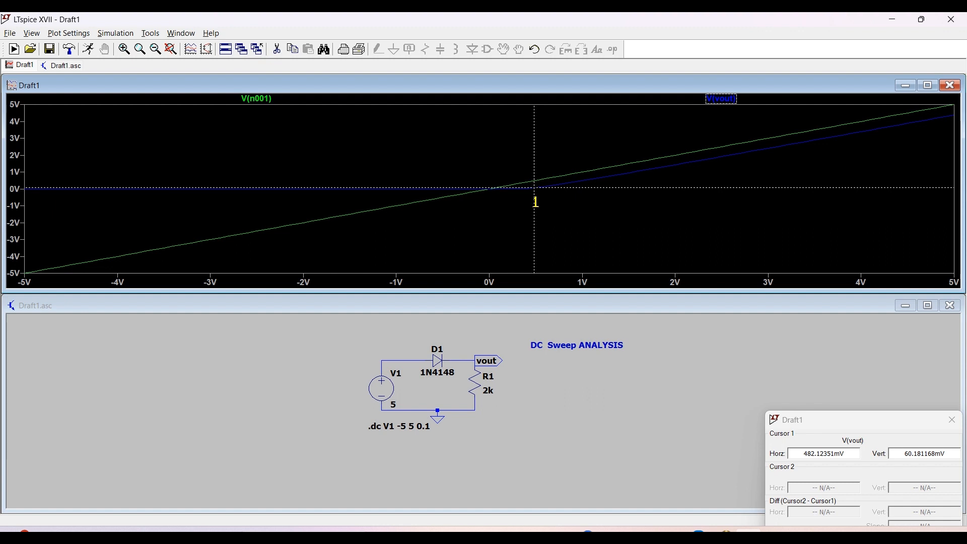
{"action": "left_click_drag", "start_coordinate": [535, 197], "coordinate": [539, 196]}
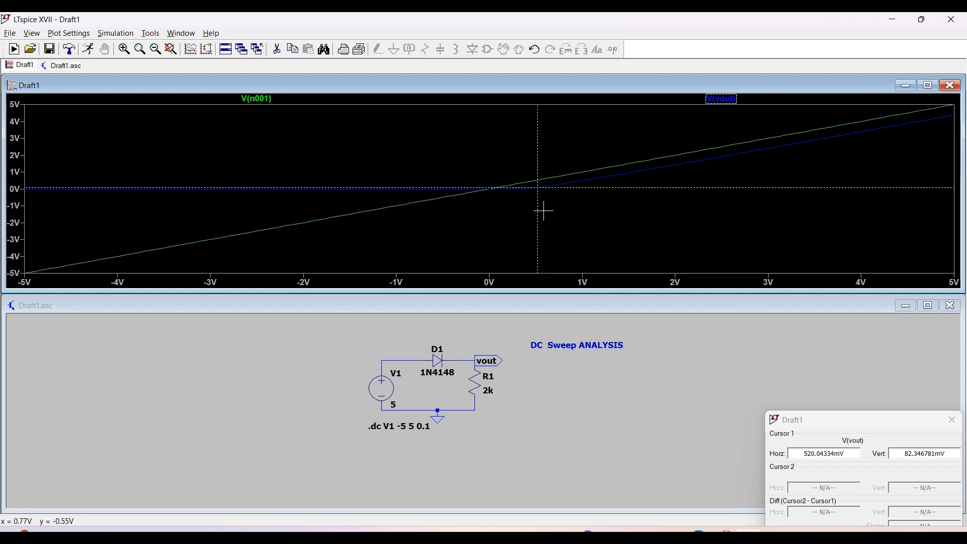
{"action": "left_click_drag", "start_coordinate": [538, 188], "coordinate": [954, 119]}
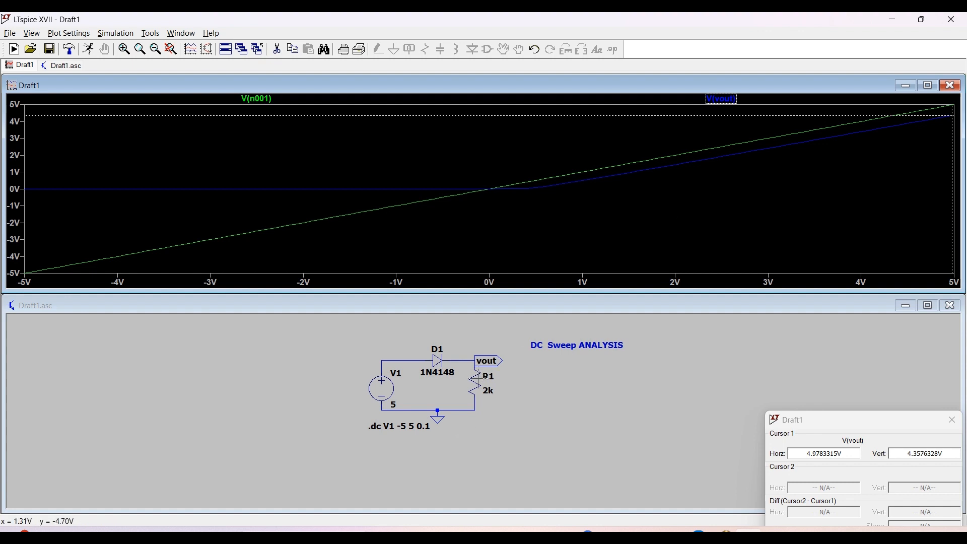
Plot only the current through R1, then close the waveform plot and maximize the schematic
{"action": "left_click", "coordinate": [475, 378]}
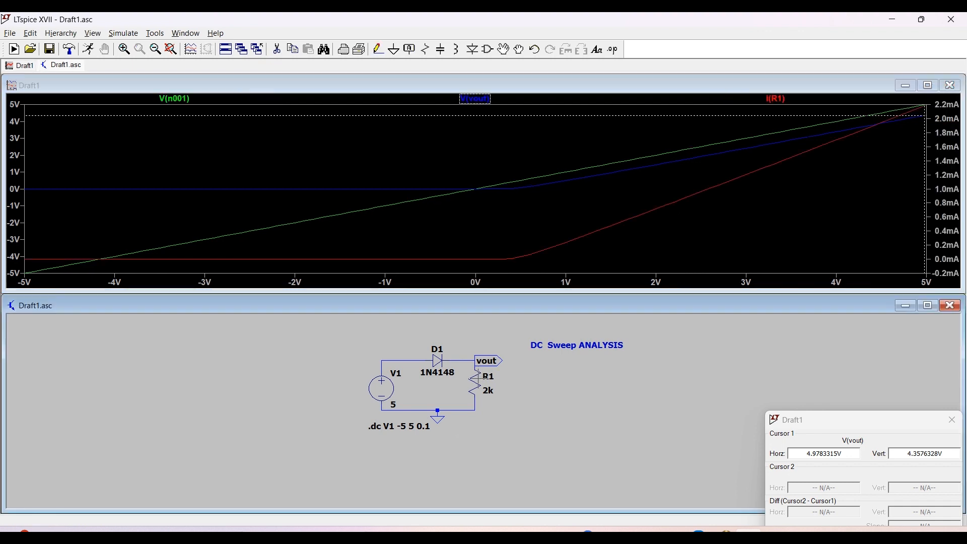
{"action": "left_click", "coordinate": [475, 378]}
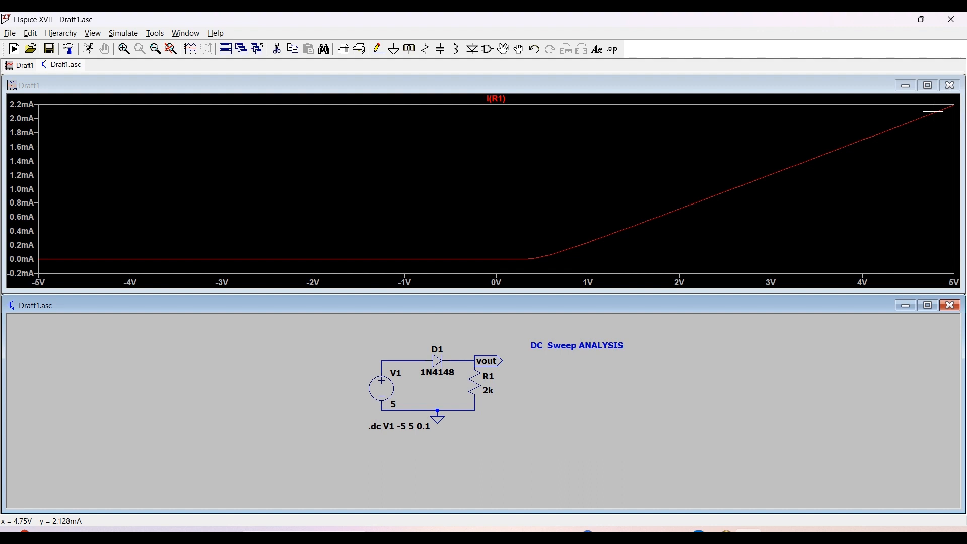
{"action": "left_click", "coordinate": [953, 87]}
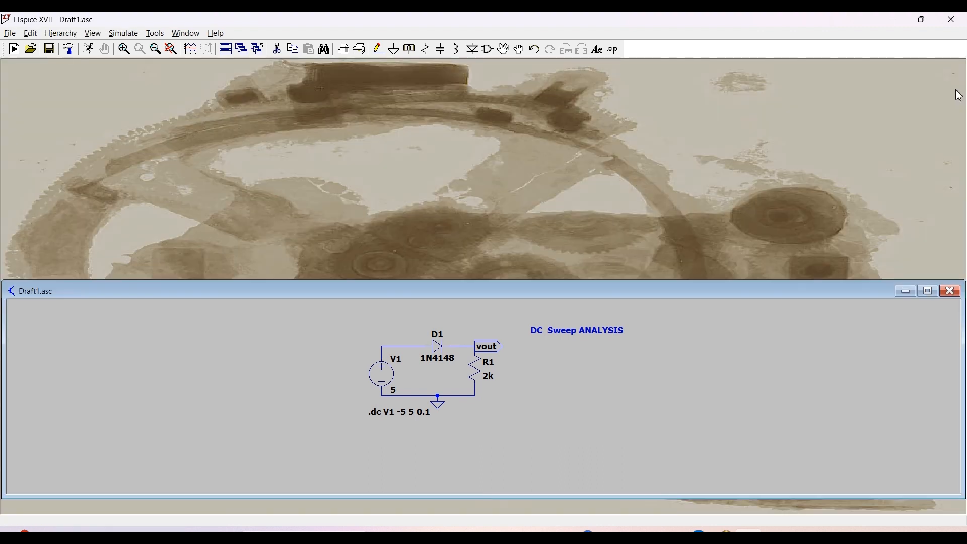
{"action": "left_click", "coordinate": [931, 291]}
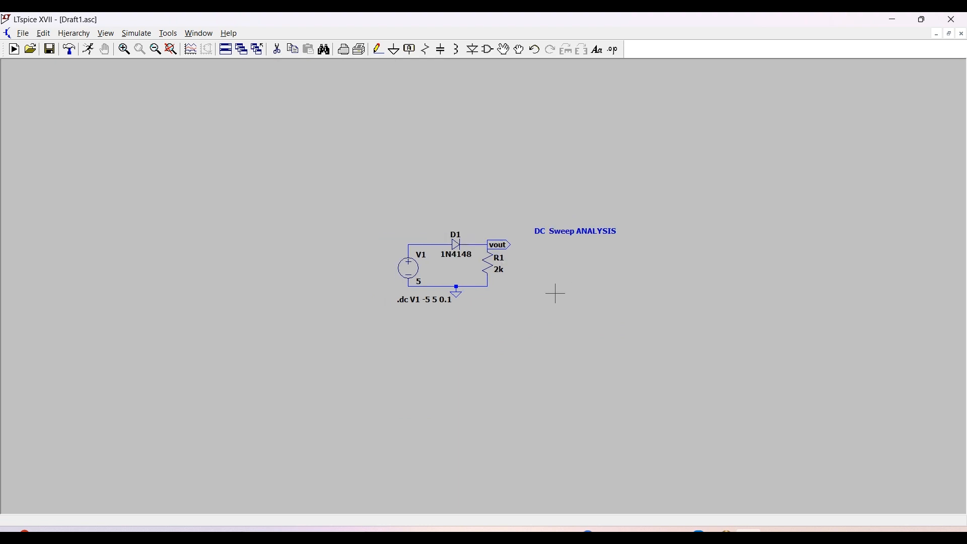
Change the schematic's title comment to "AC Sweep ANALYSIS" and delete the .dc V1 -5 5 0.1 directive
{"action": "scroll", "coordinate": [556, 294], "scroll_direction": "up", "scroll_amount": 2}
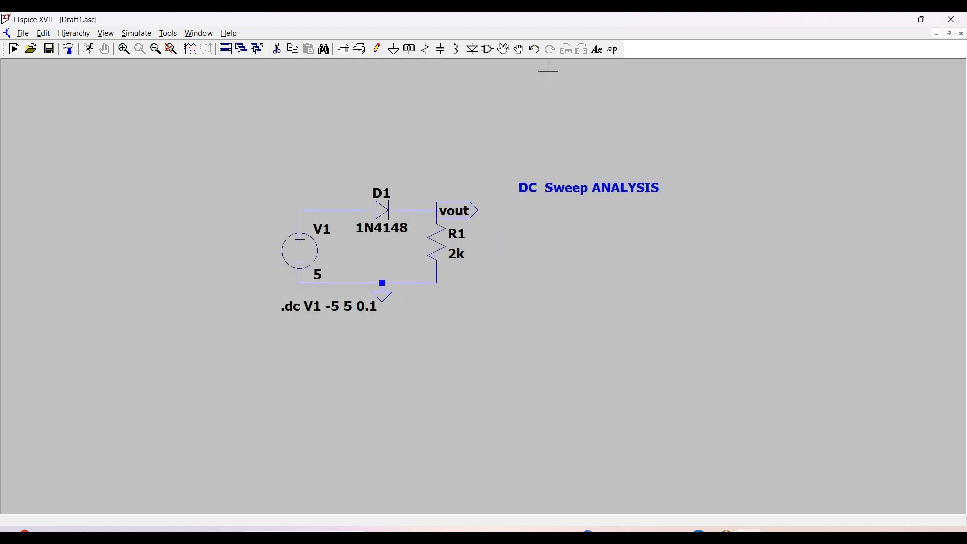
{"action": "right_click", "coordinate": [557, 191]}
{"action": "left_click", "coordinate": [346, 284]}
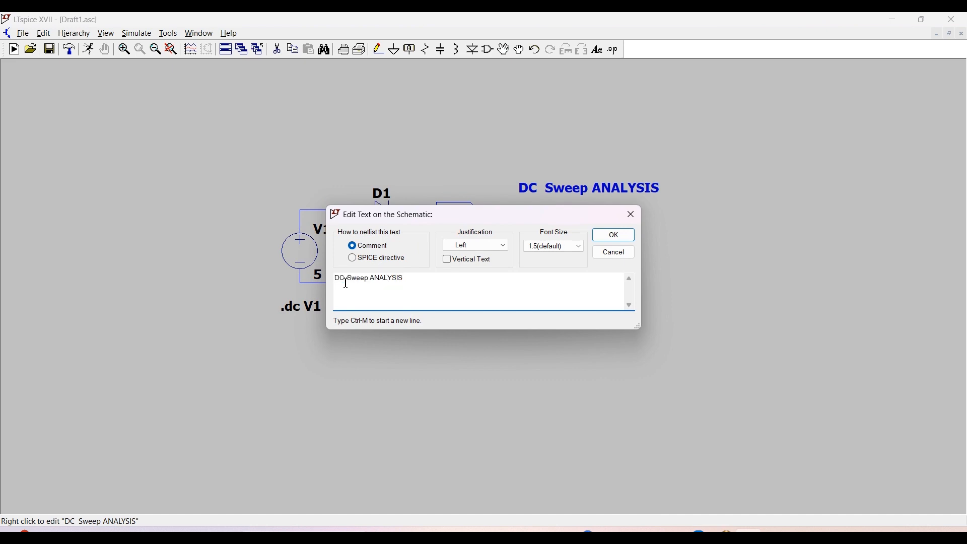
{"action": "key", "text": "BackSpace"}
{"action": "key", "text": "BackSpace"}
{"action": "type", "text": "AC"}
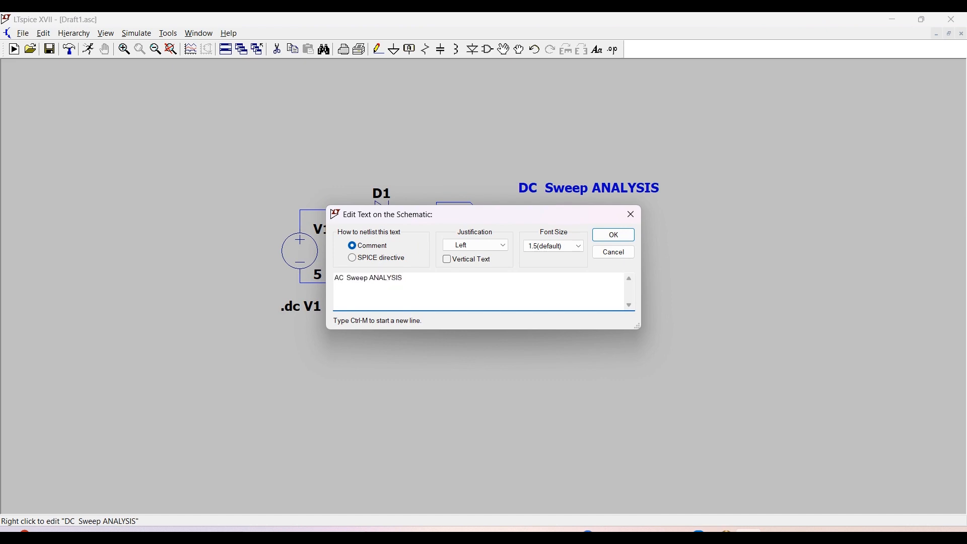
{"action": "left_click", "coordinate": [612, 235]}
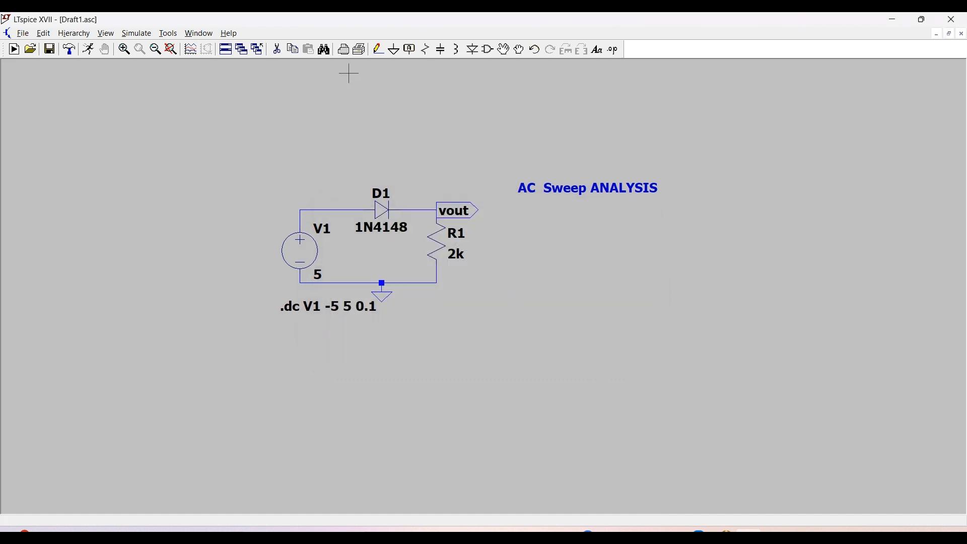
{"action": "left_click", "coordinate": [277, 49]}
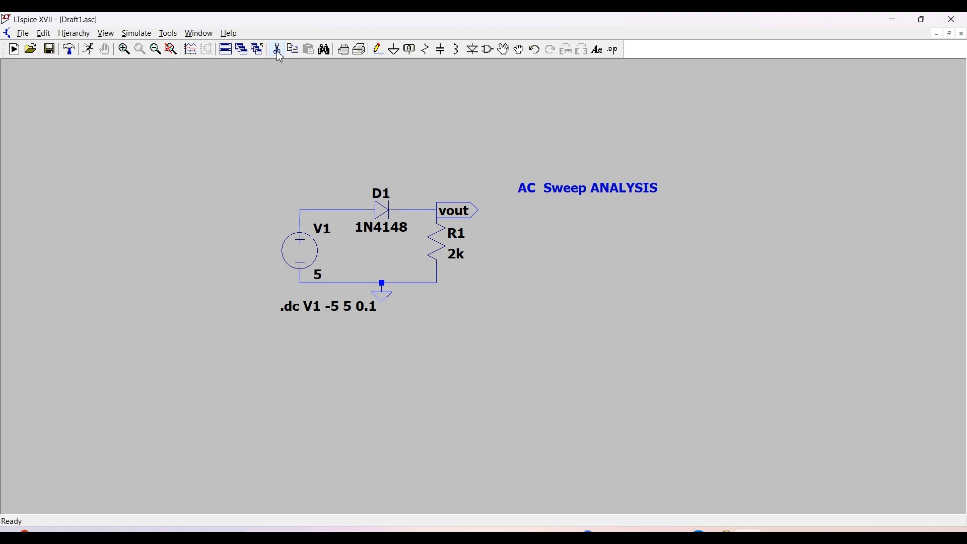
{"action": "left_click", "coordinate": [334, 308]}
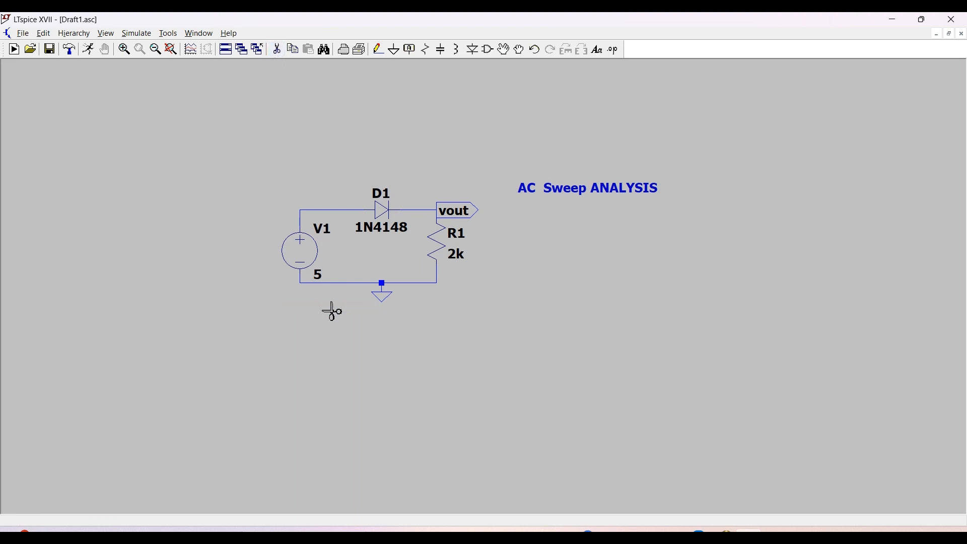
Give voltage source V1 a PULSE function without parameters and a small-signal AC amplitude of 2
{"action": "right_click", "coordinate": [308, 249]}
{"action": "right_click", "coordinate": [308, 248]}
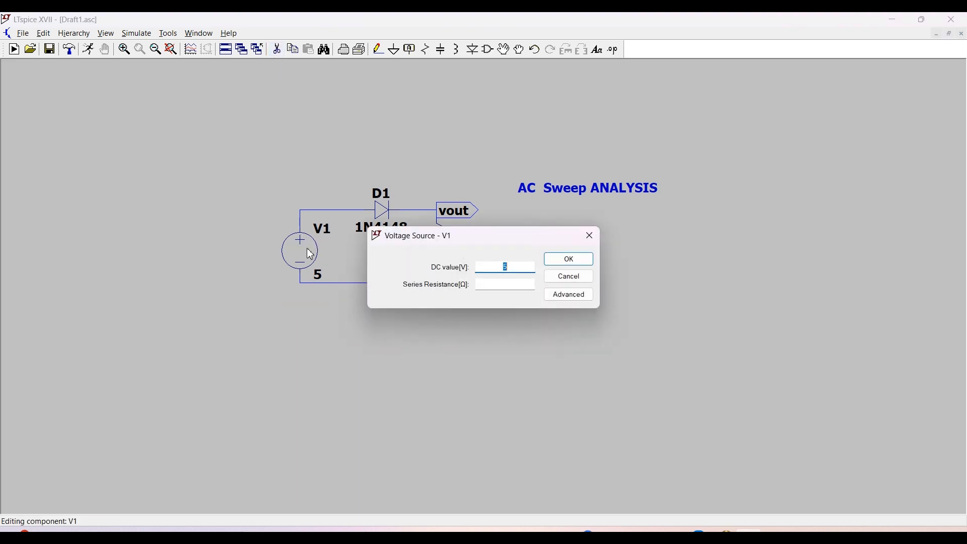
{"action": "left_click", "coordinate": [582, 295]}
{"action": "left_click", "coordinate": [335, 188]}
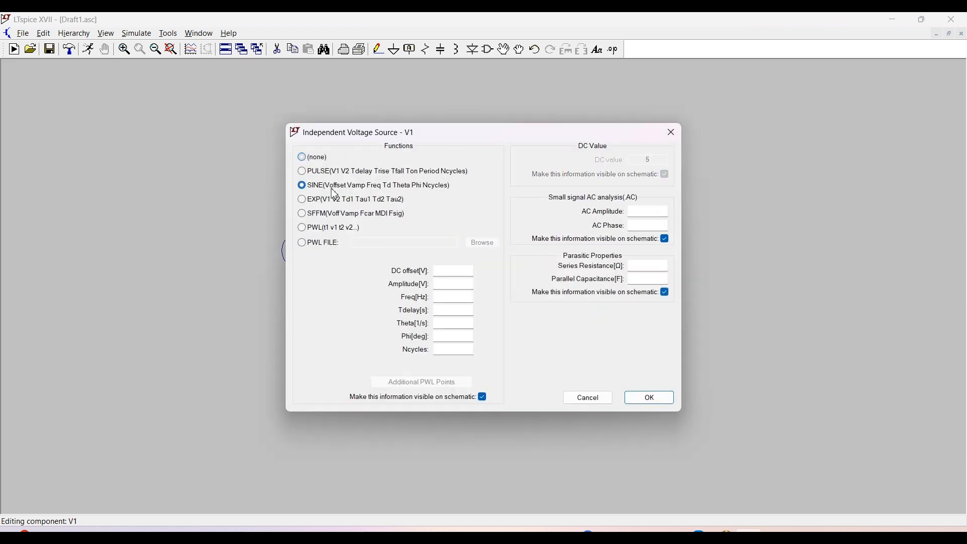
{"action": "left_click", "coordinate": [328, 172]}
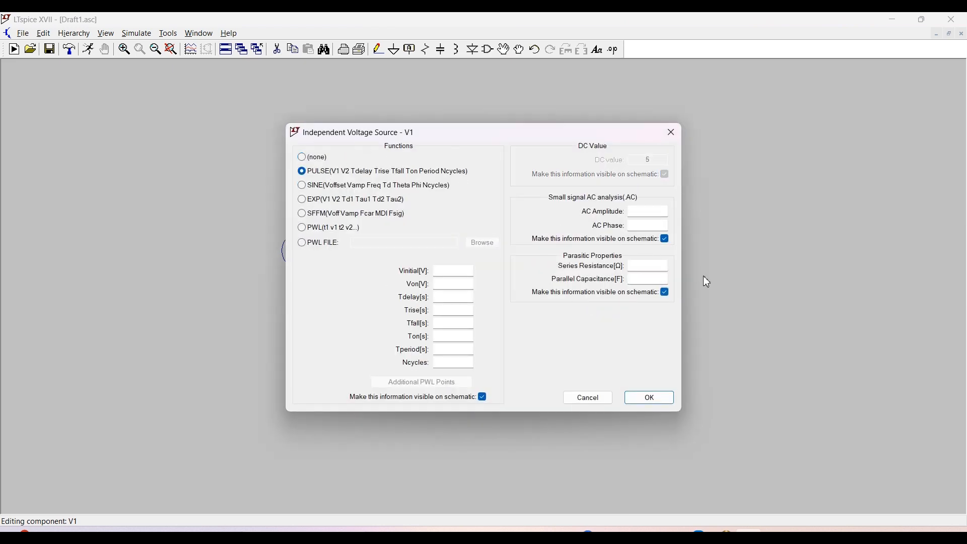
{"action": "left_click", "coordinate": [649, 213]}
{"action": "type", "text": "2"}
{"action": "left_click", "coordinate": [666, 397]}
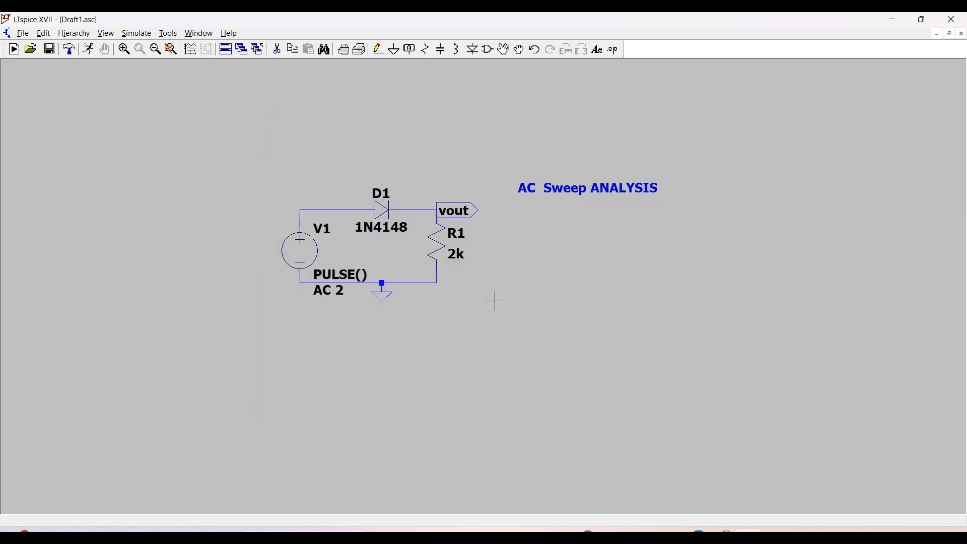
Clear V1's PULSE() value so that only the AC 2 setting remains
{"action": "right_click", "coordinate": [337, 278]}
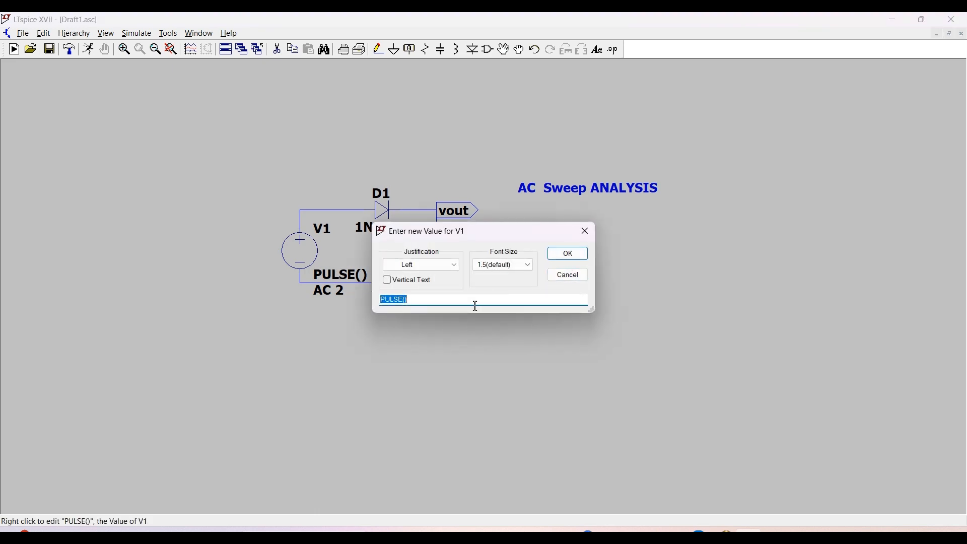
{"action": "key", "text": "Delete"}
{"action": "left_click", "coordinate": [559, 255]}
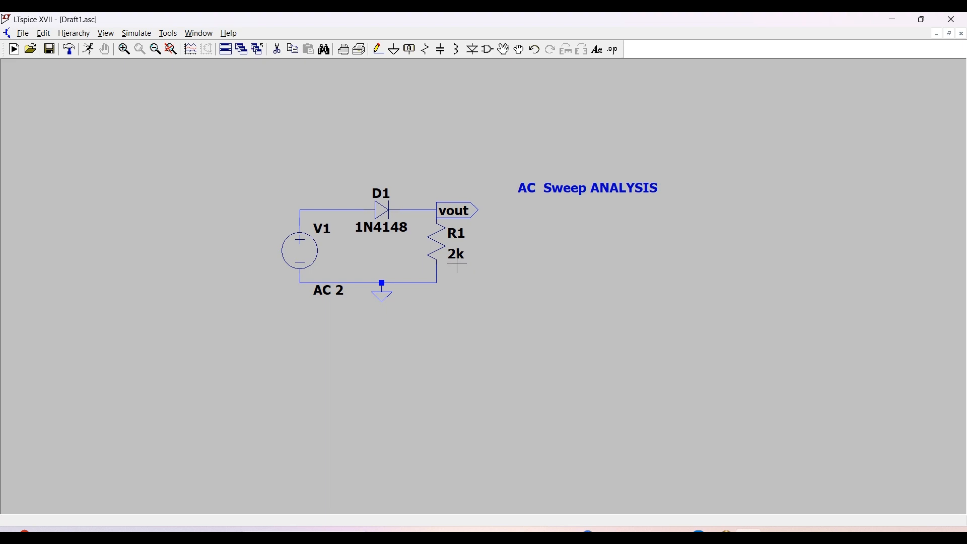
Run an AC analysis with an octave sweep, 10 points per octave, from 60 to 600 Hz
{"action": "left_click", "coordinate": [137, 34]}
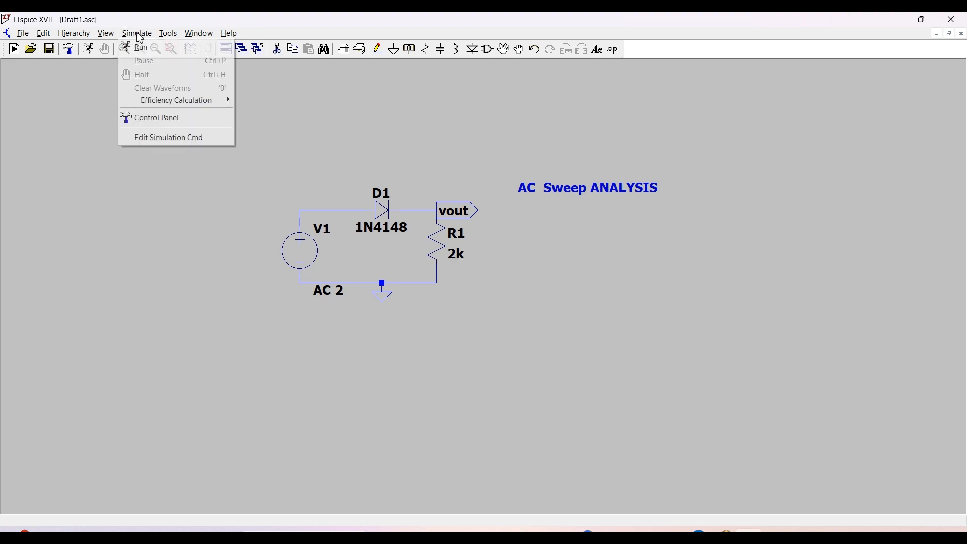
{"action": "left_click", "coordinate": [146, 48]}
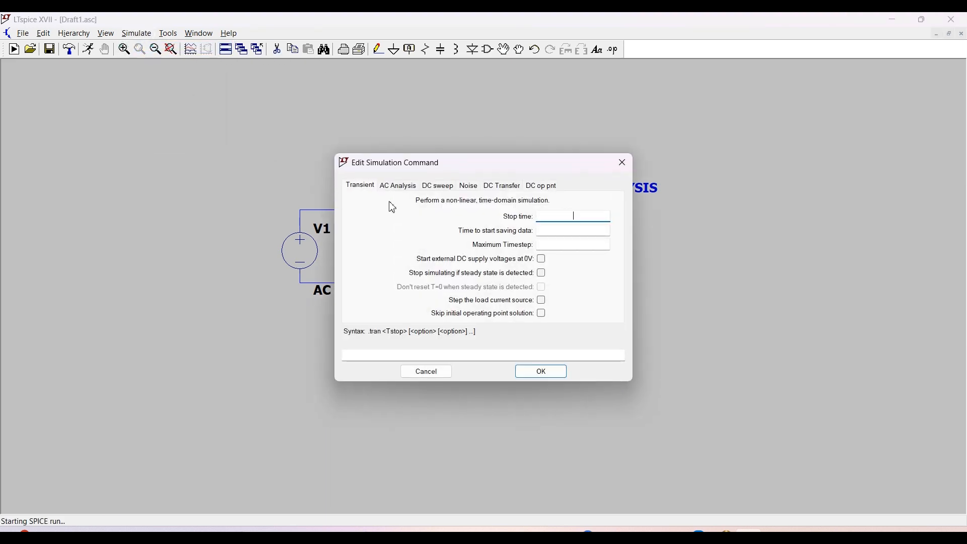
{"action": "left_click", "coordinate": [392, 187]}
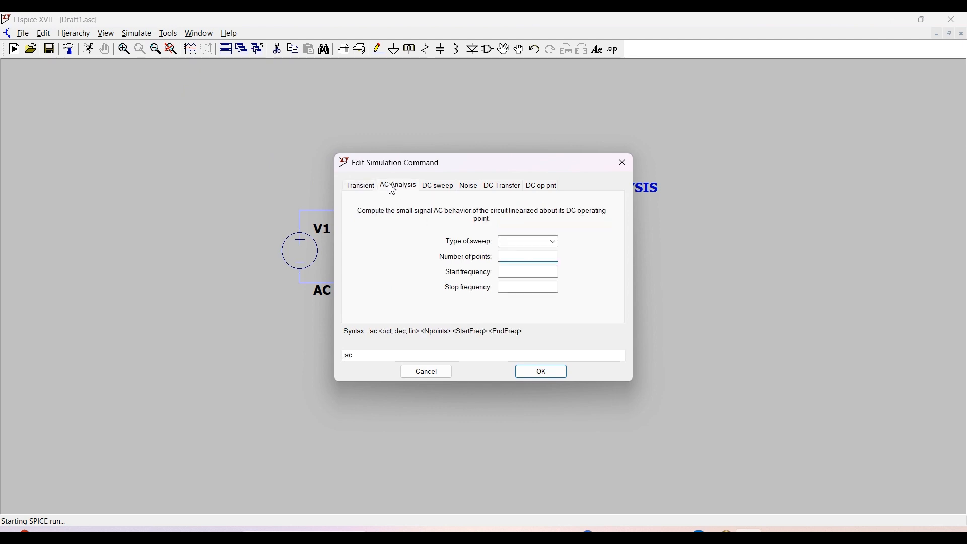
{"action": "left_click", "coordinate": [553, 242]}
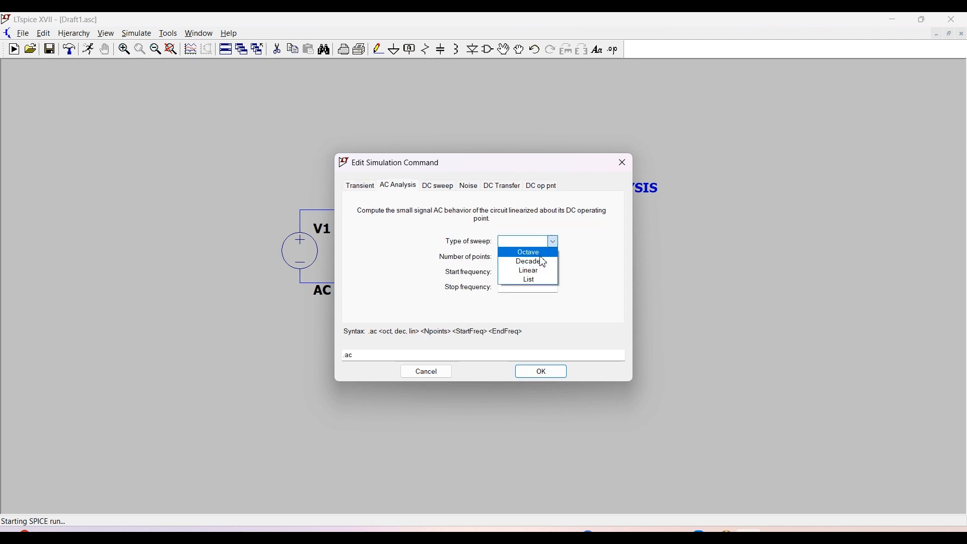
{"action": "left_click", "coordinate": [541, 253]}
{"action": "left_click", "coordinate": [527, 260]}
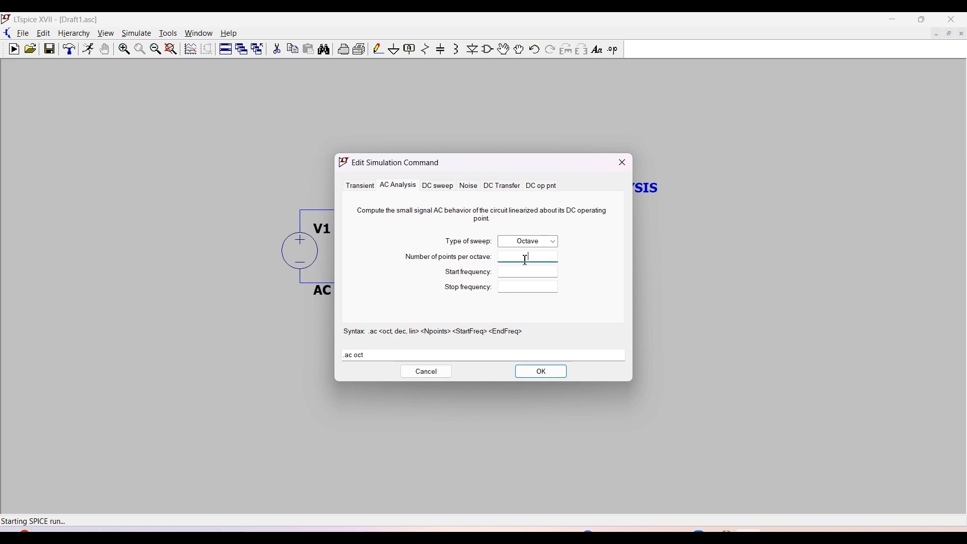
{"action": "type", "text": "10"}
{"action": "left_click", "coordinate": [527, 271]}
{"action": "type", "text": "60"}
{"action": "left_click", "coordinate": [533, 285]}
{"action": "type", "text": "600"}
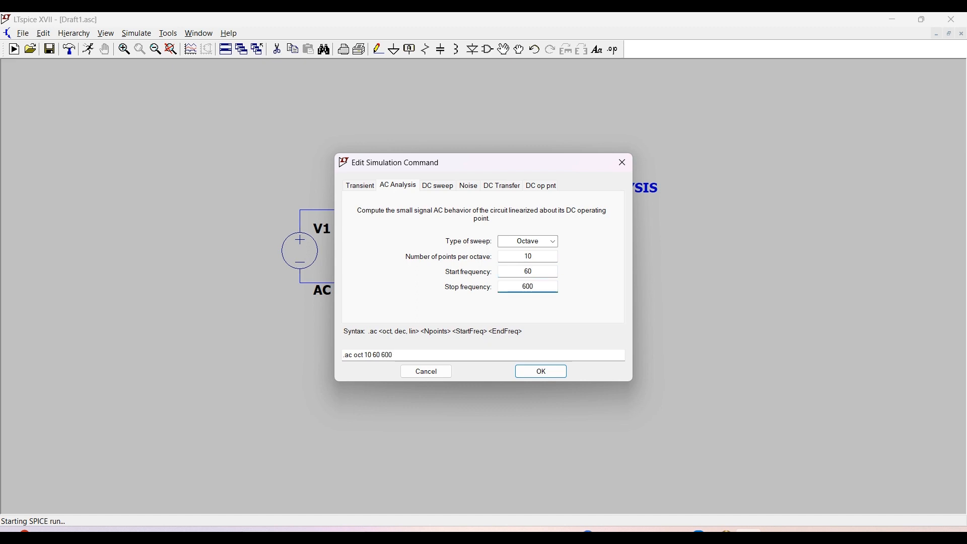
{"action": "left_click", "coordinate": [547, 371]}
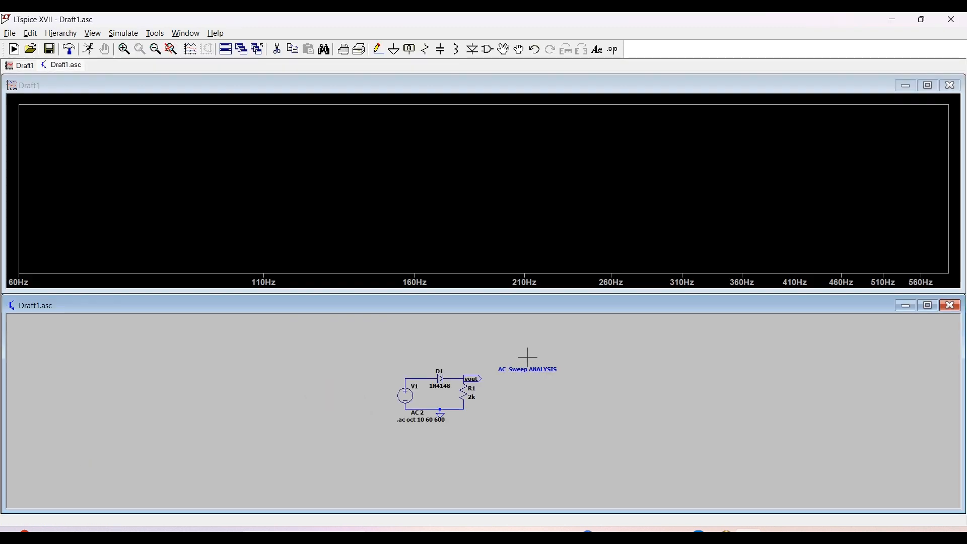
Plot the source node voltage V(n001) and the output V(vout) for the AC sweep, and reduce the plot to V(vout) alone
{"action": "left_click", "coordinate": [409, 381]}
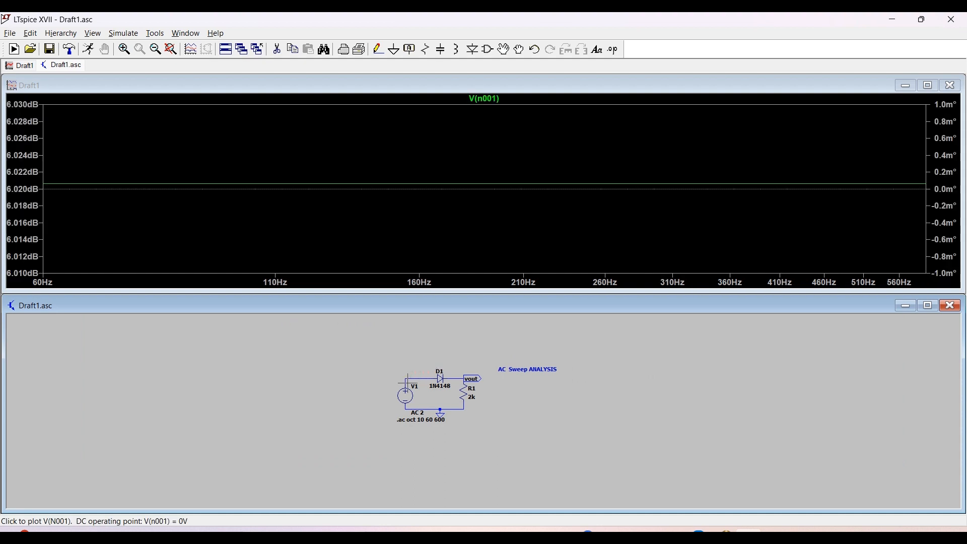
{"action": "left_click", "coordinate": [469, 382]}
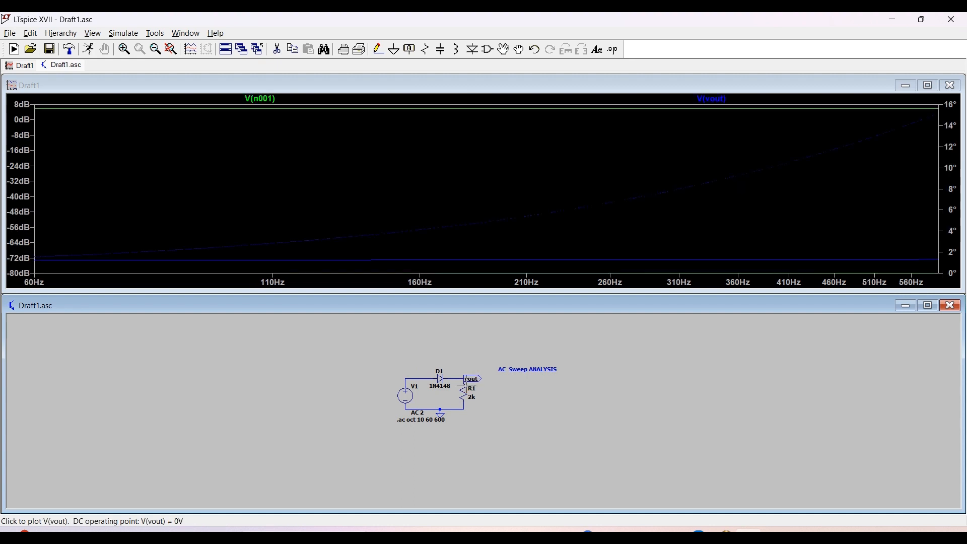
{"action": "left_click", "coordinate": [469, 383]}
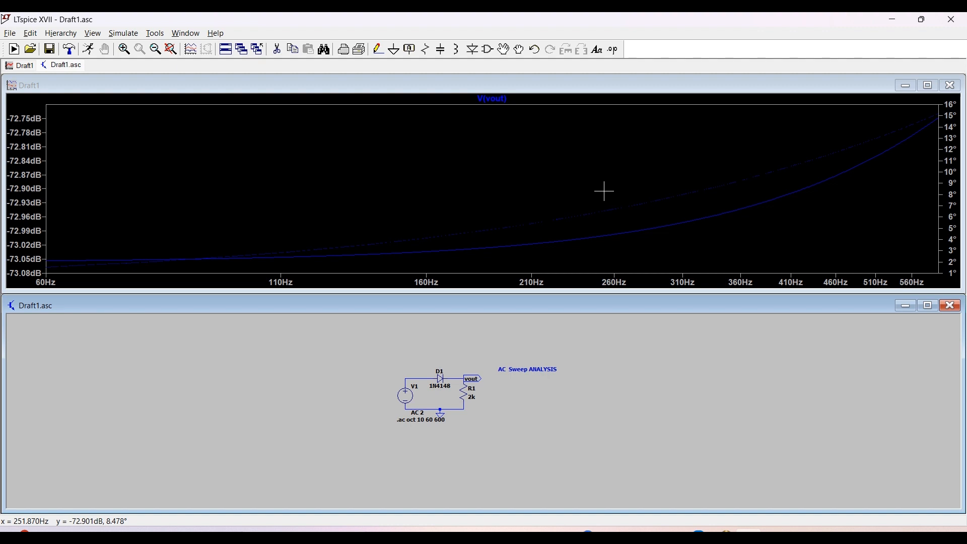
Check the phase axis settings without changing them, and set the magnitude axis representation of the V(vout) plot to Cartesian
{"action": "left_click", "coordinate": [949, 158]}
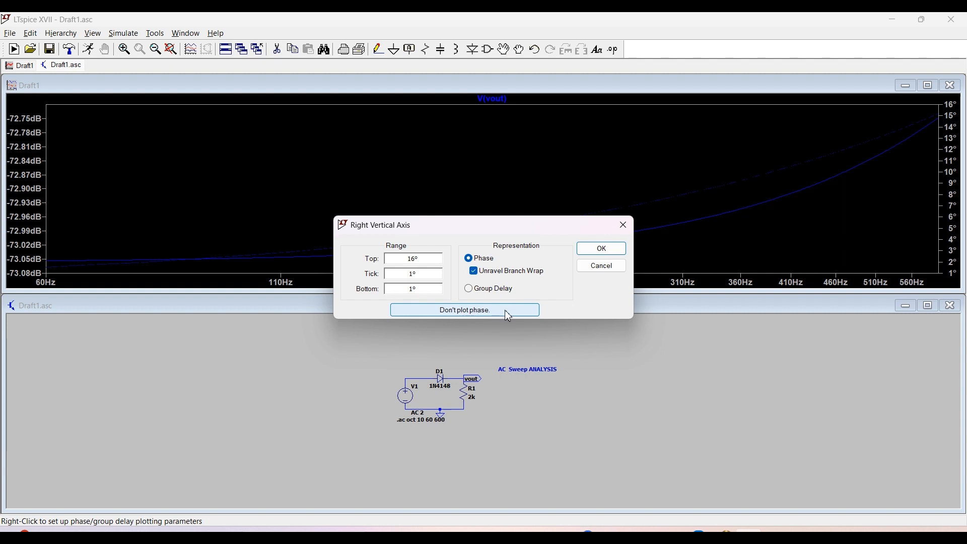
{"action": "left_click", "coordinate": [624, 226]}
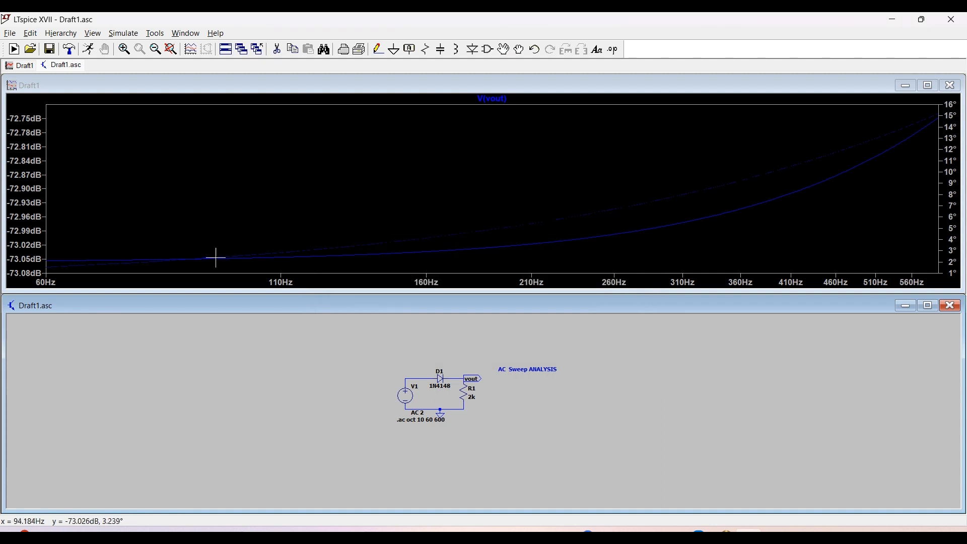
{"action": "right_click", "coordinate": [34, 158]}
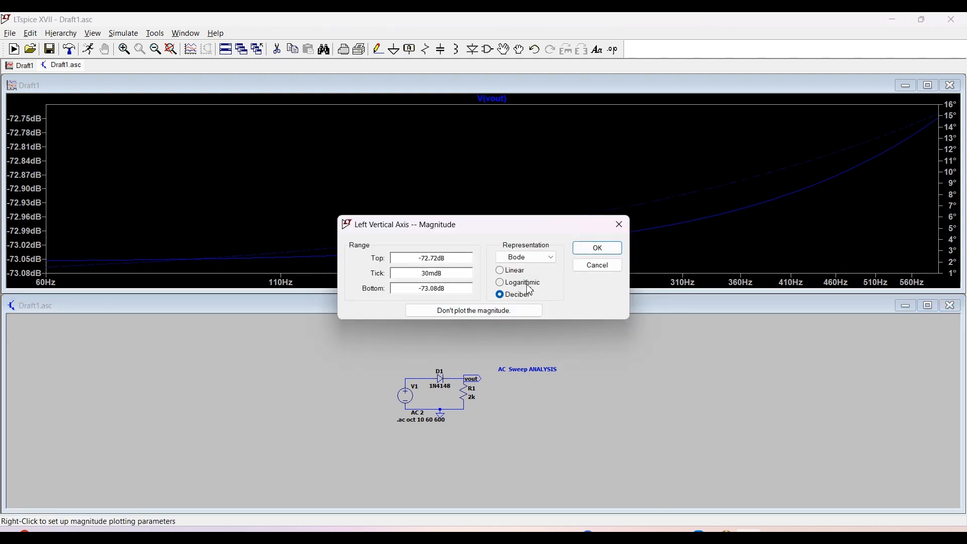
{"action": "left_click", "coordinate": [552, 258]}
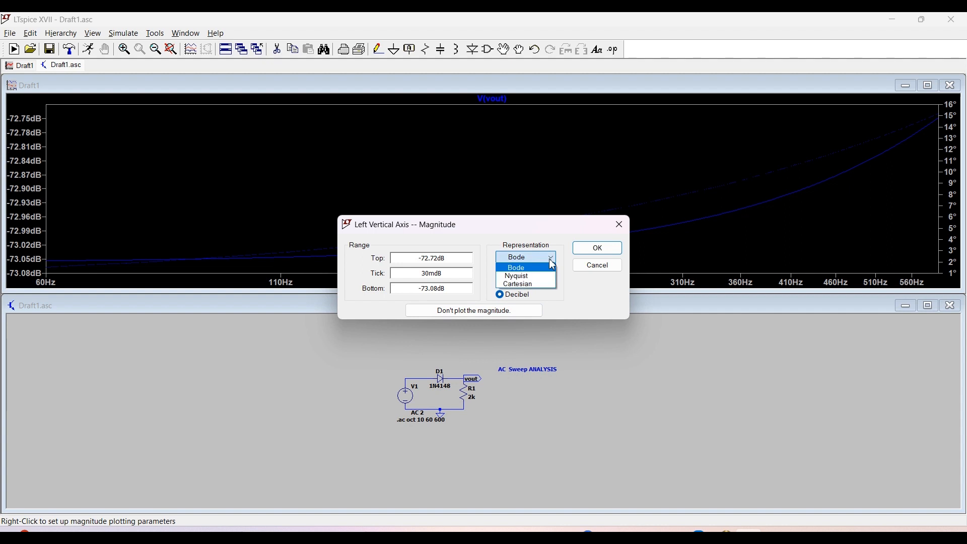
{"action": "left_click", "coordinate": [533, 286]}
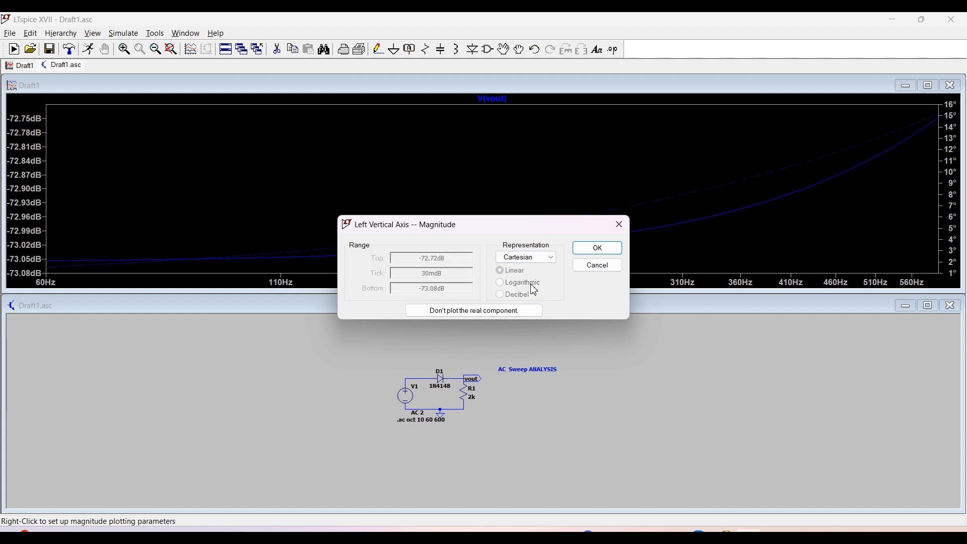
{"action": "left_click", "coordinate": [600, 249]}
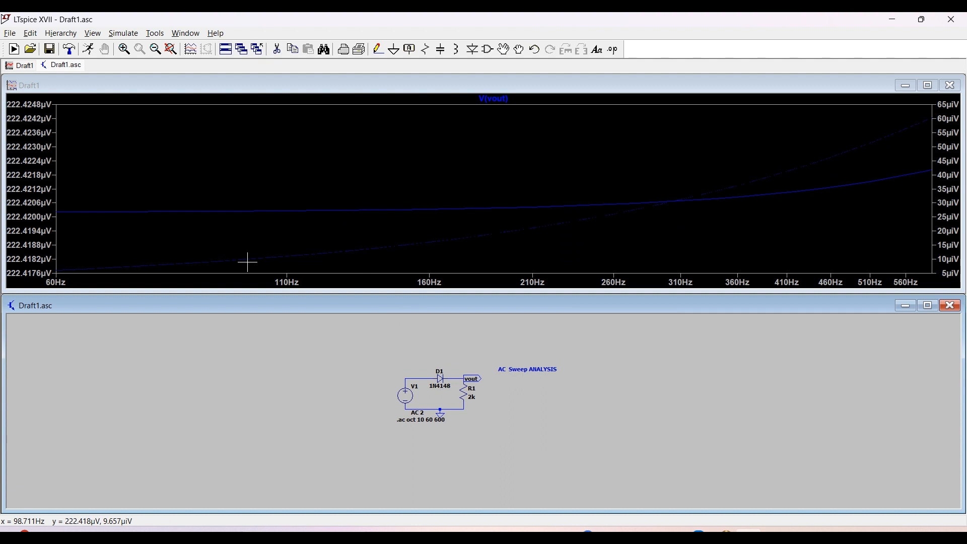
Try the Bode representation in the magnitude axis settings, and return the choice to Cartesian
{"action": "right_click", "coordinate": [33, 177]}
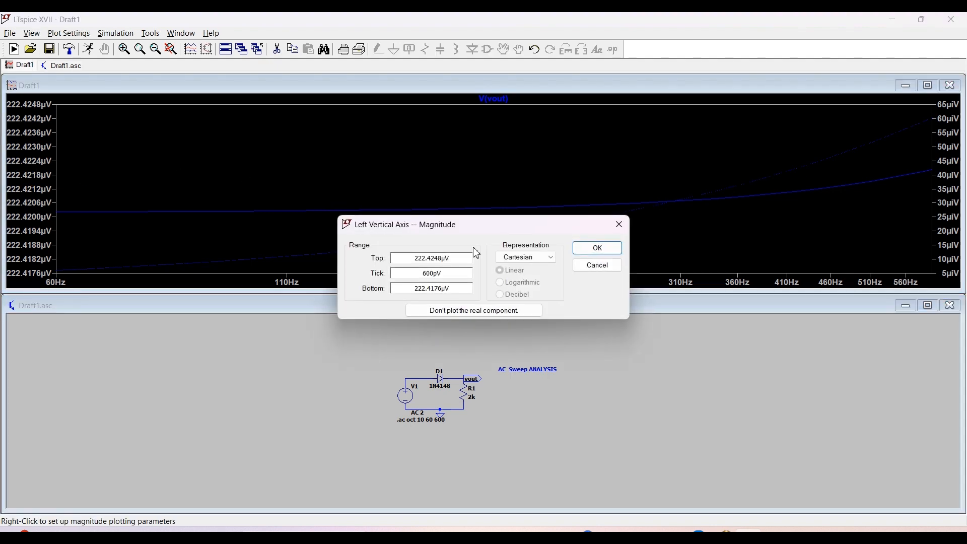
{"action": "left_click", "coordinate": [553, 258]}
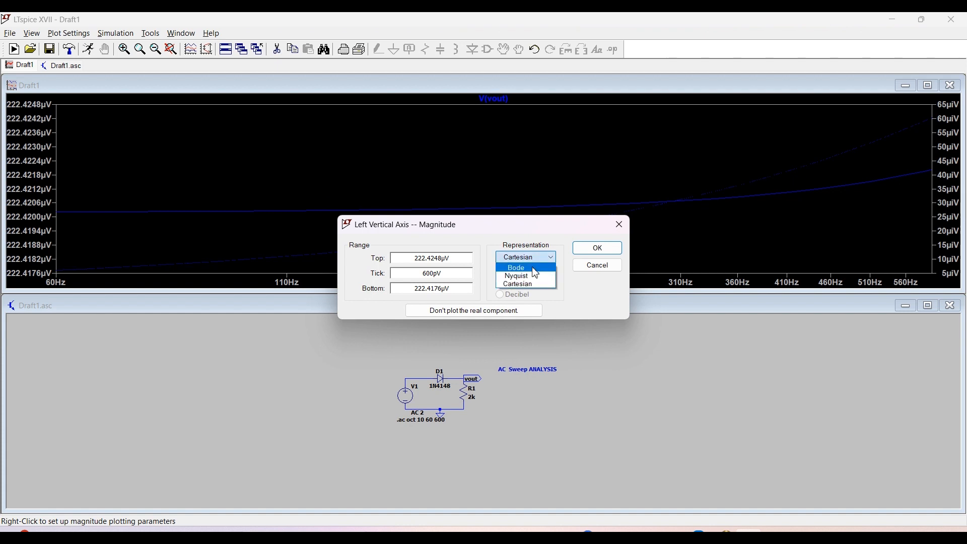
{"action": "left_click", "coordinate": [533, 268]}
{"action": "left_click", "coordinate": [546, 258]}
{"action": "left_click", "coordinate": [533, 284]}
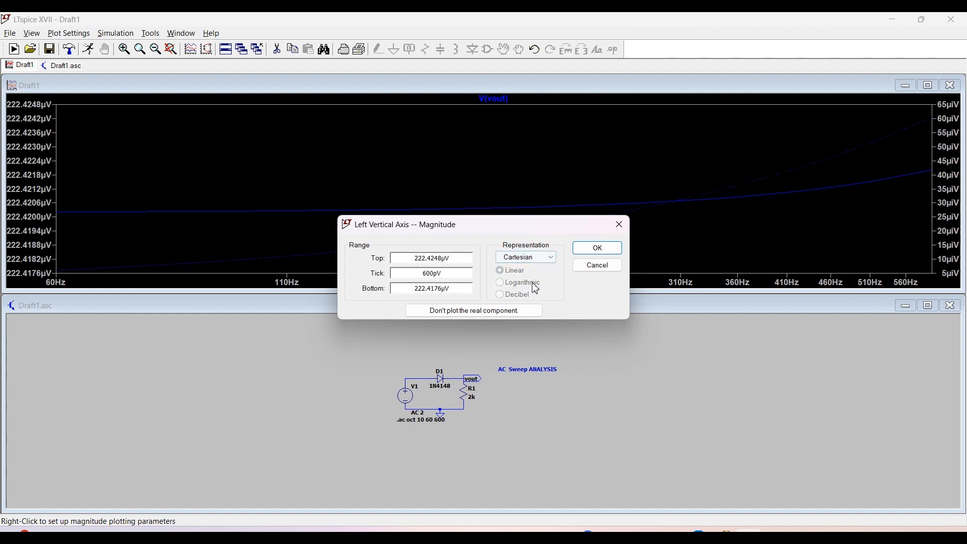
{"action": "left_click", "coordinate": [586, 251]}
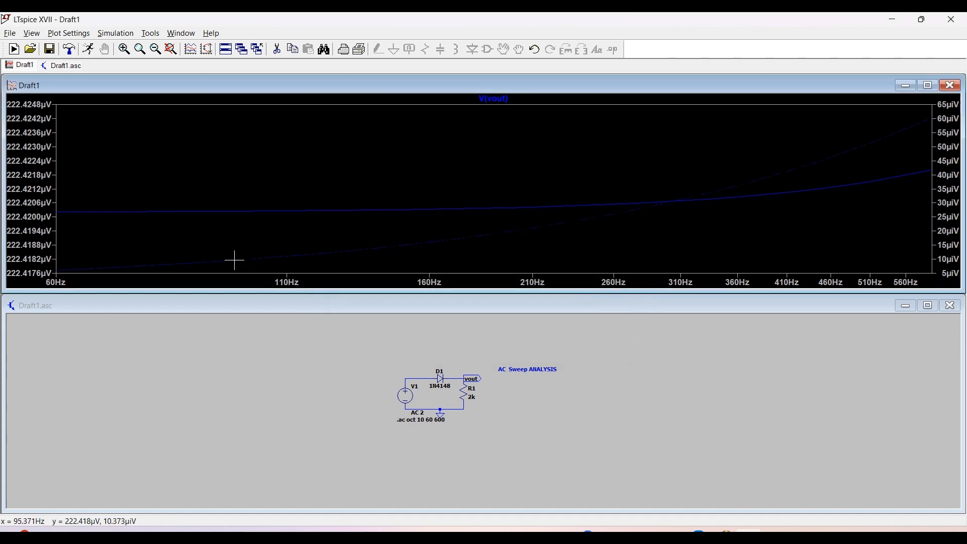